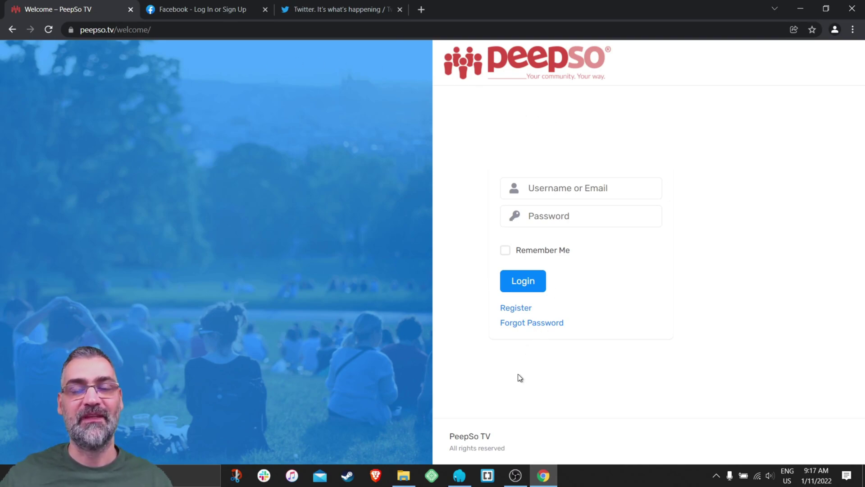
Look over the Facebook login and Twitter sign-up pages, then return to the PeepSo TV welcome page.
{"action": "left_click", "coordinate": [197, 11]}
{"action": "left_click", "coordinate": [330, 15]}
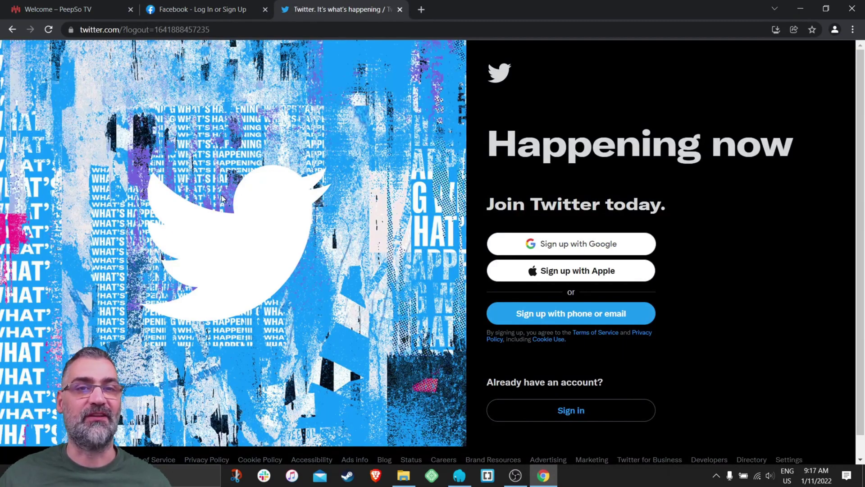
{"action": "left_click", "coordinate": [222, 12]}
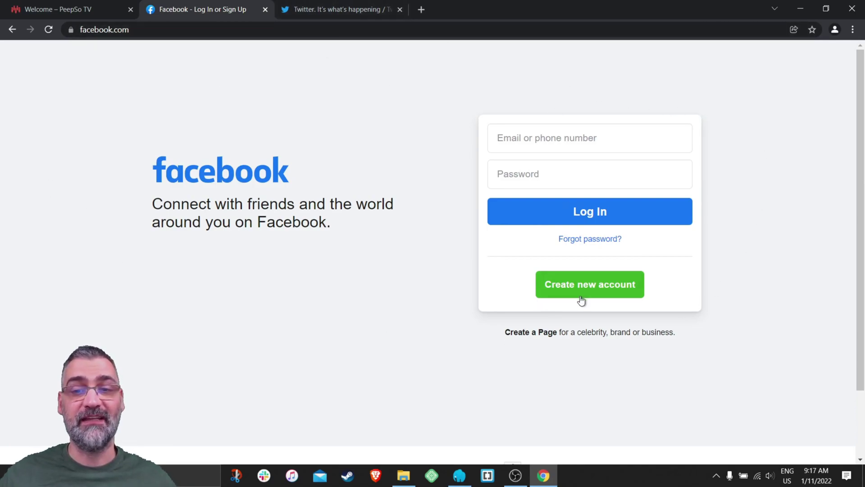
{"action": "left_click", "coordinate": [328, 9]}
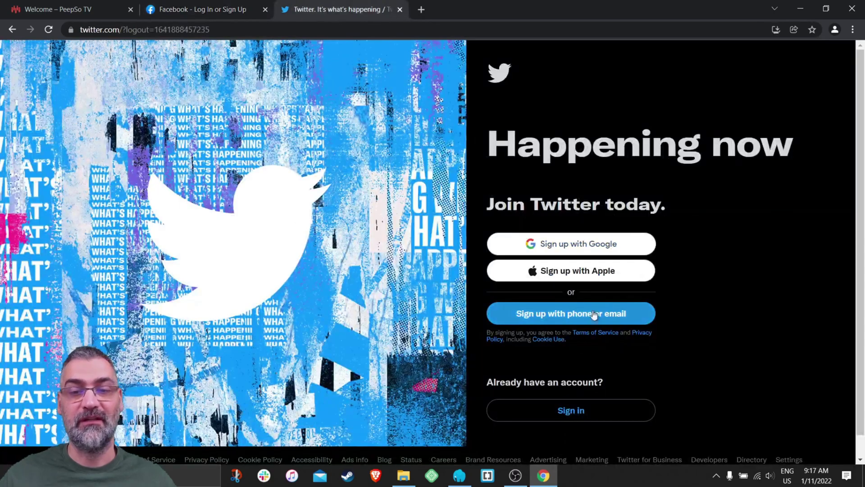
{"action": "left_click", "coordinate": [212, 10]}
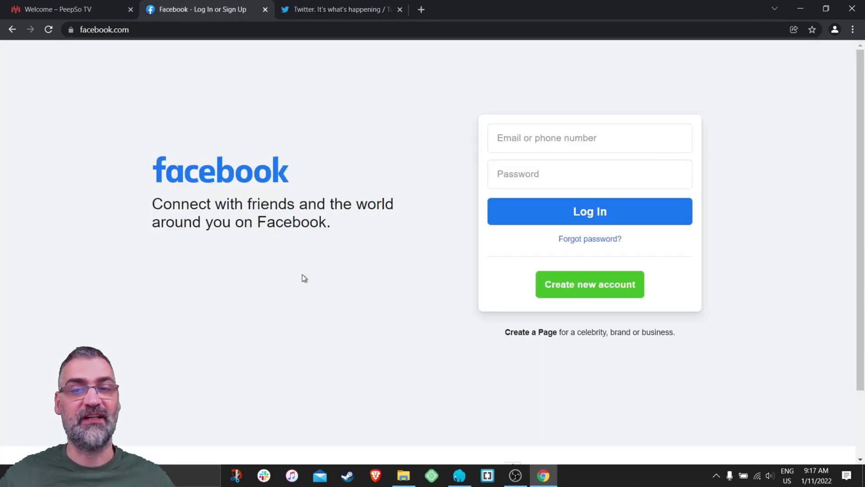
{"action": "left_click", "coordinate": [46, 10]}
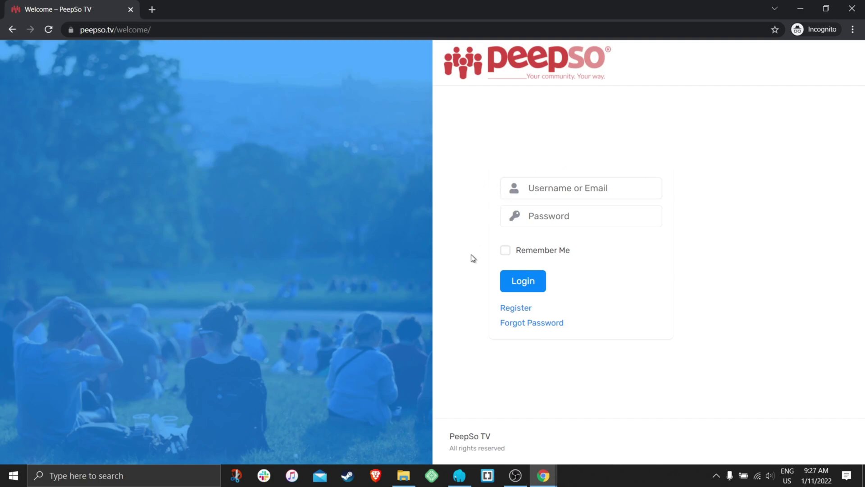
Save the Gecko settings with guests redirected to the Welcome page.
{"action": "mouse_move", "coordinate": [542, 475]}
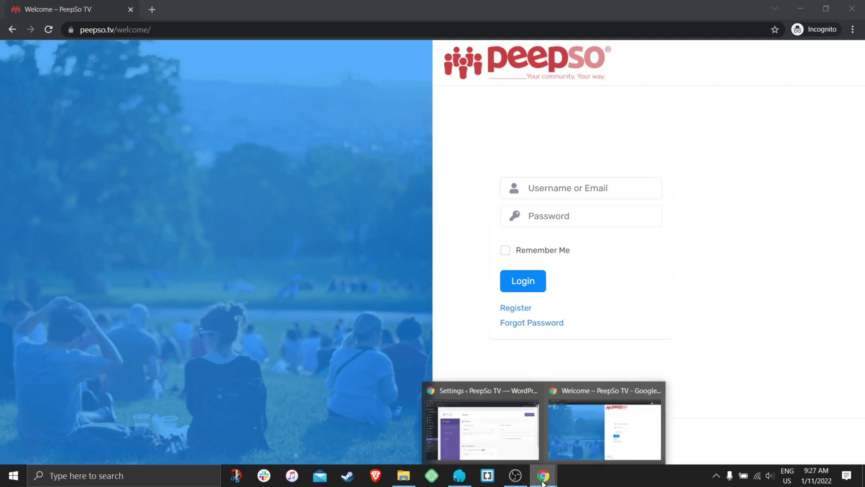
{"action": "left_click", "coordinate": [492, 425]}
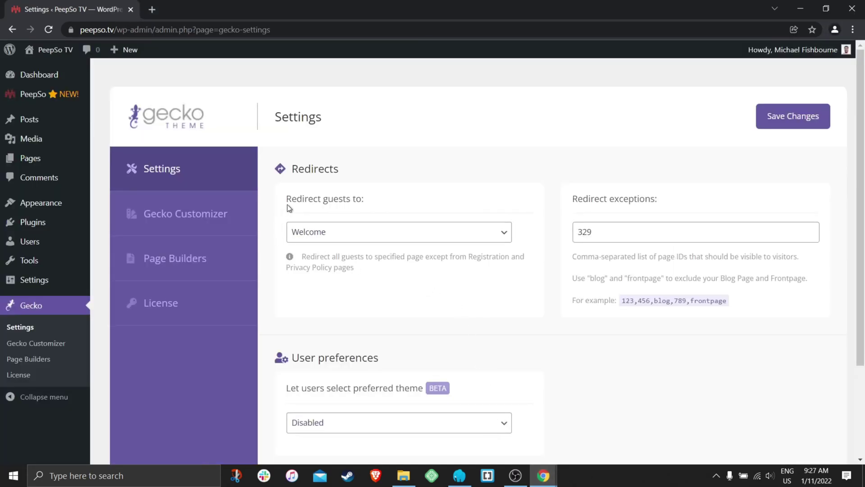
{"action": "left_click_drag", "start_coordinate": [290, 199], "coordinate": [368, 207]}
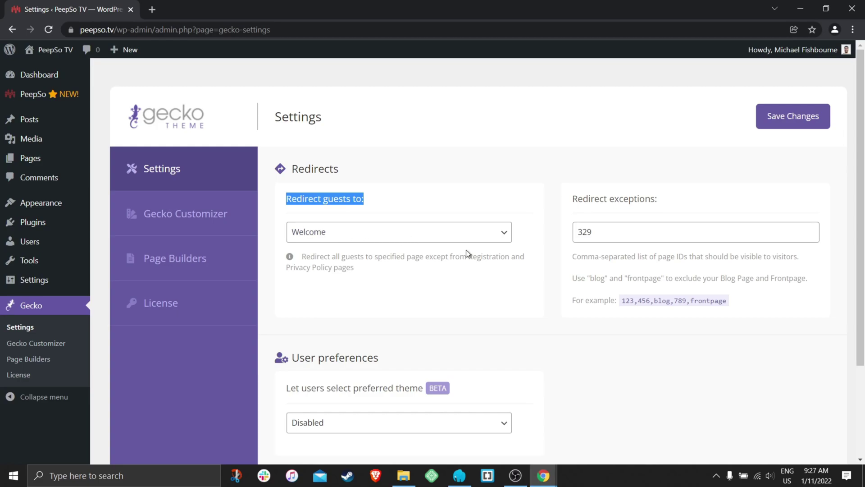
{"action": "scroll", "coordinate": [521, 315], "scroll_direction": "down", "scroll_amount": 3}
{"action": "left_click", "coordinate": [774, 379]}
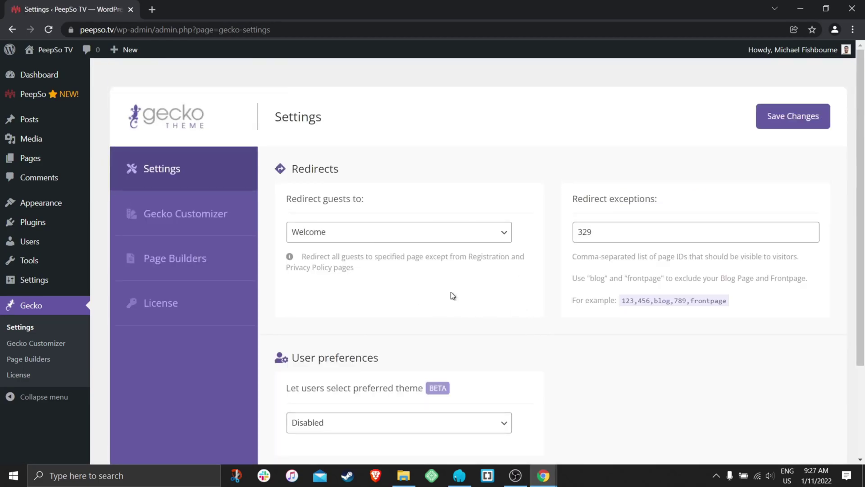
{"action": "scroll", "coordinate": [560, 324], "scroll_direction": "down", "scroll_amount": 3}
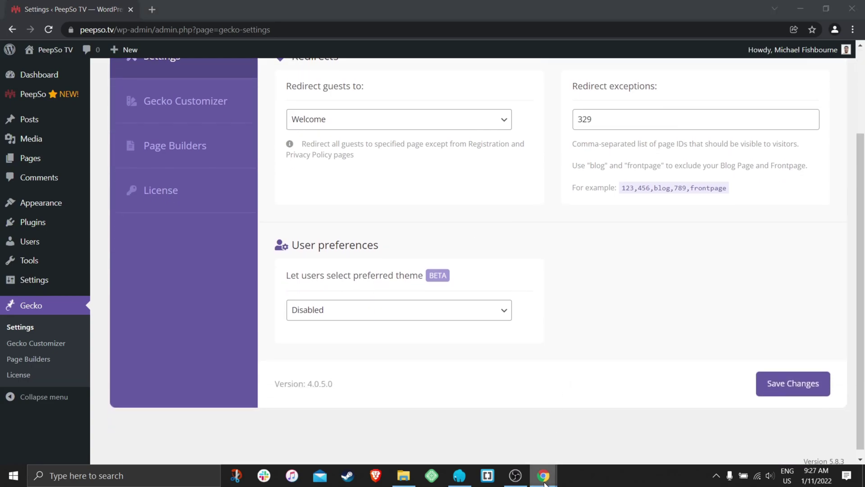
Reload the guest's PeepSo TV welcome page in the Incognito window.
{"action": "mouse_move", "coordinate": [544, 475]}
{"action": "left_click", "coordinate": [579, 430]}
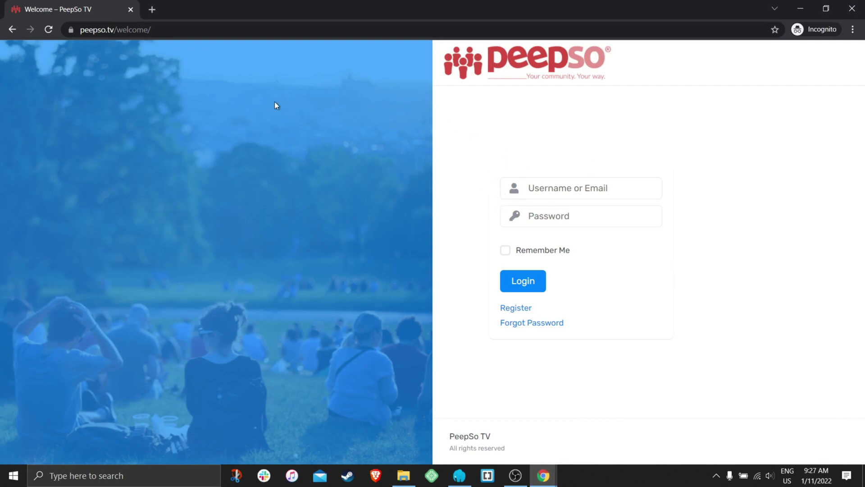
{"action": "left_click", "coordinate": [48, 29]}
Start a new WordPress page titled 'Landing' with an empty body.
{"action": "mouse_move", "coordinate": [543, 476]}
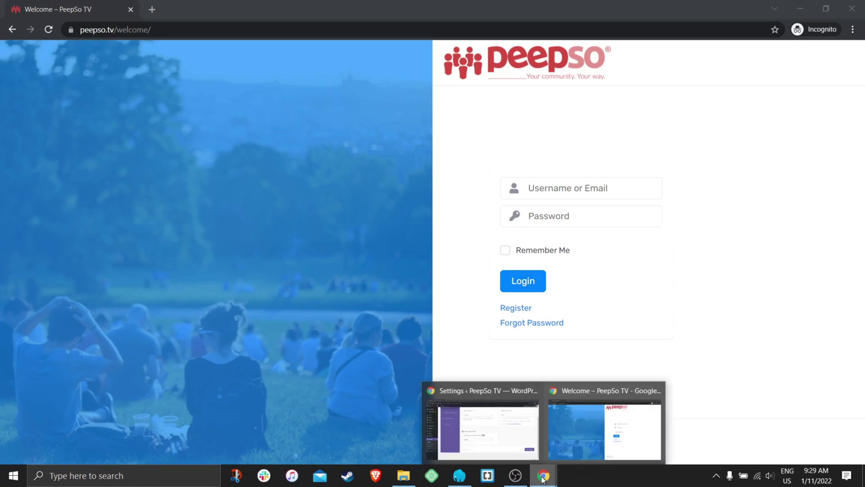
{"action": "left_click", "coordinate": [491, 423]}
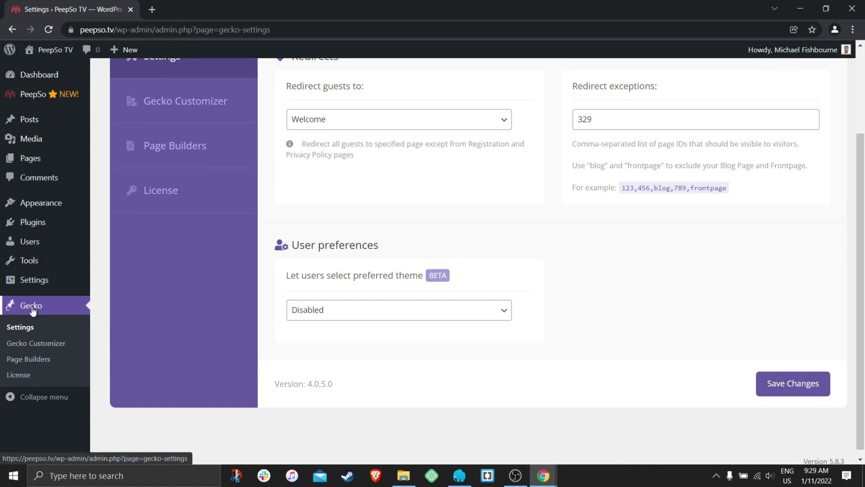
{"action": "scroll", "coordinate": [42, 216], "scroll_direction": "up", "scroll_amount": 3}
{"action": "mouse_move", "coordinate": [32, 157]}
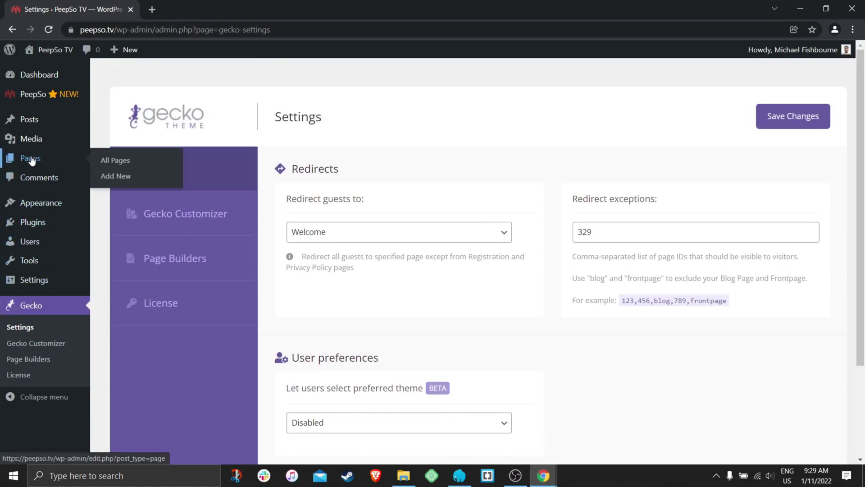
{"action": "left_click", "coordinate": [108, 178]}
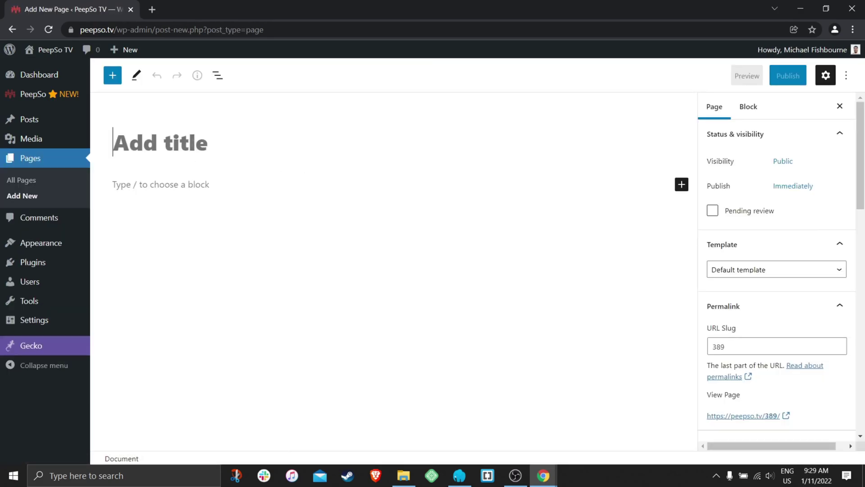
{"action": "type", "text": "Landing"}
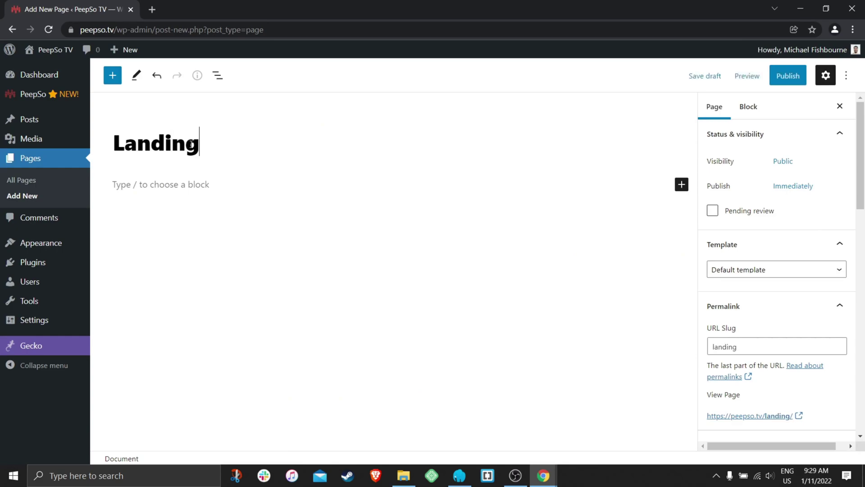
{"action": "left_click", "coordinate": [206, 184]}
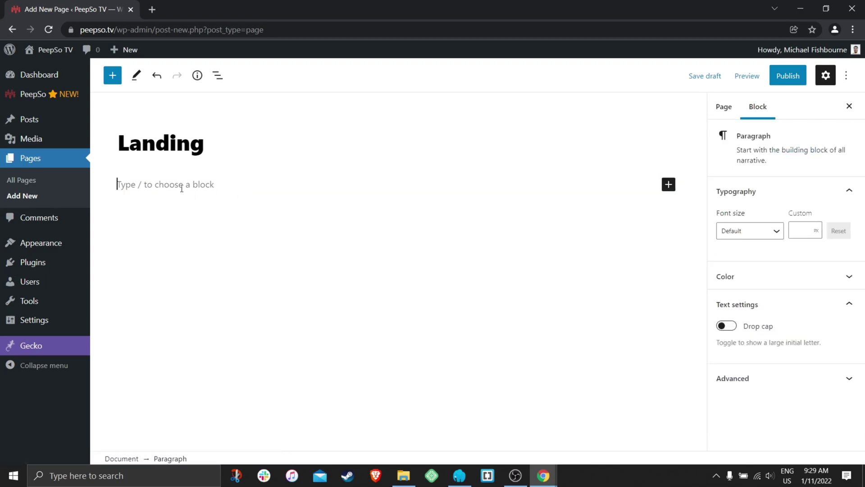
Assign the Landing template to the page and publish it.
{"action": "left_click", "coordinate": [722, 107]}
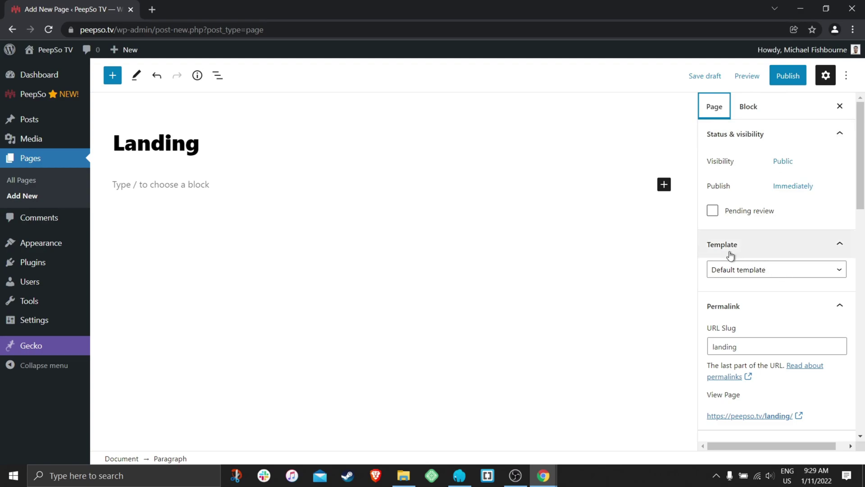
{"action": "left_click", "coordinate": [778, 271]}
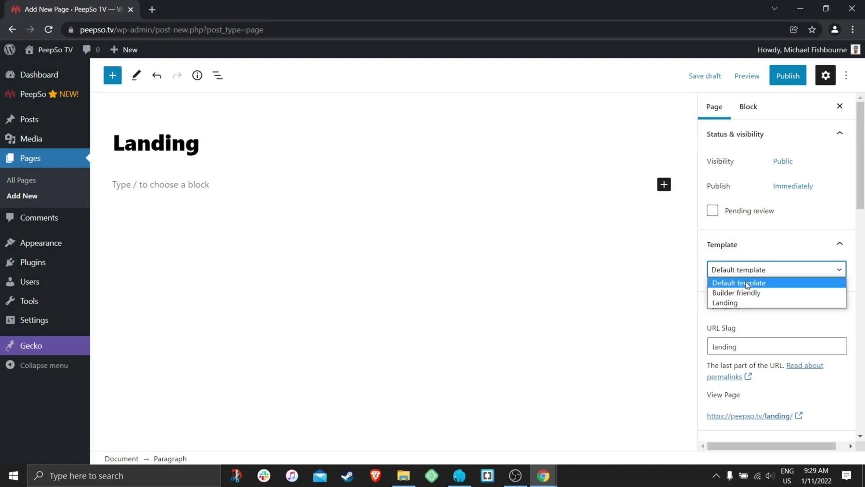
{"action": "left_click", "coordinate": [725, 303]}
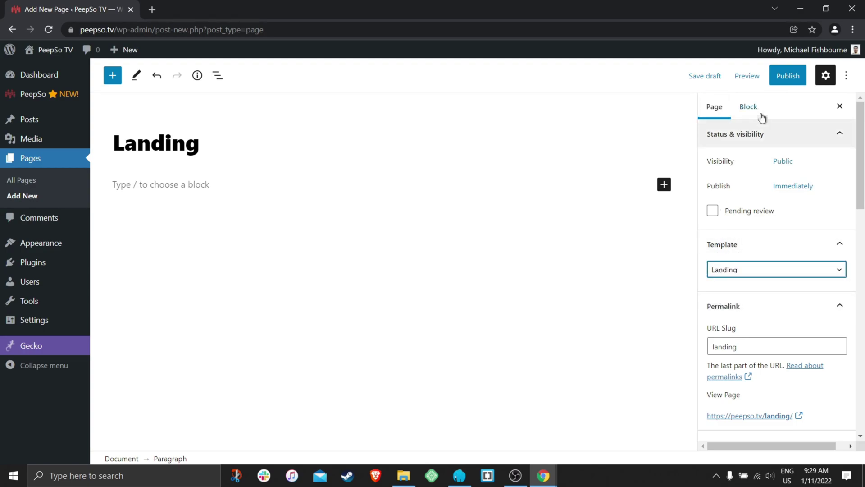
{"action": "left_click", "coordinate": [788, 76]}
{"action": "left_click", "coordinate": [750, 76]}
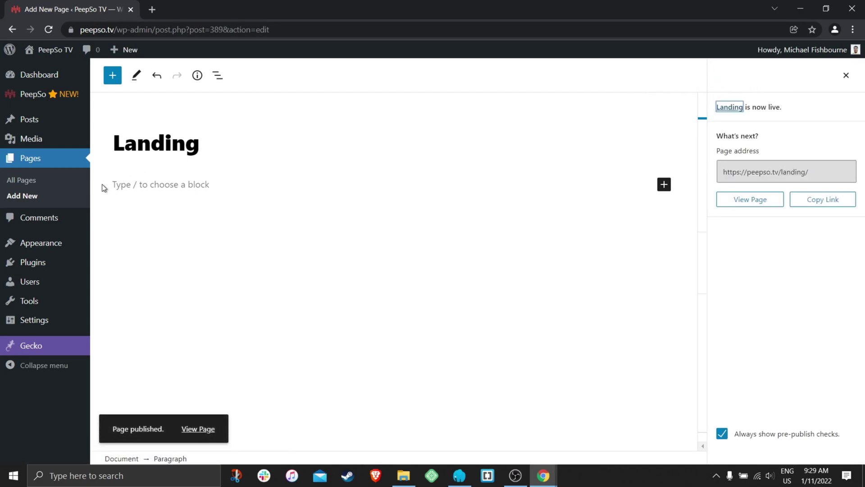
In Gecko Settings, change 'Redirect guests to' from Welcome to Landing and save.
{"action": "mouse_move", "coordinate": [28, 350]}
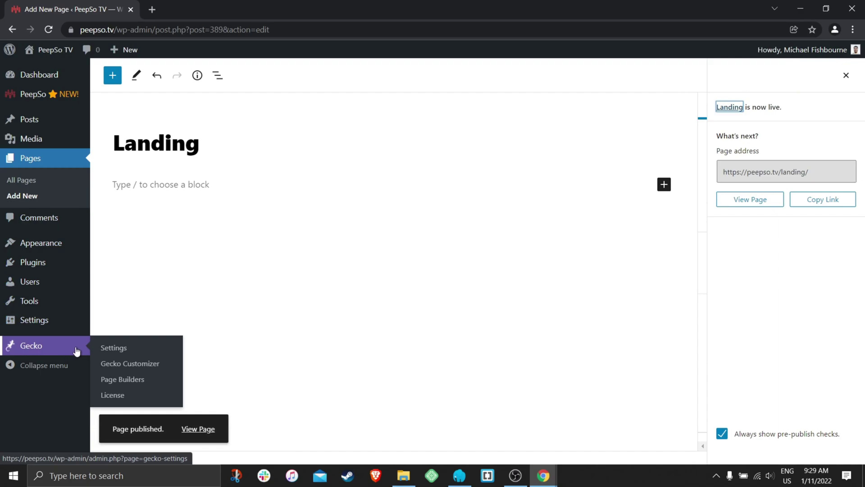
{"action": "left_click", "coordinate": [118, 349]}
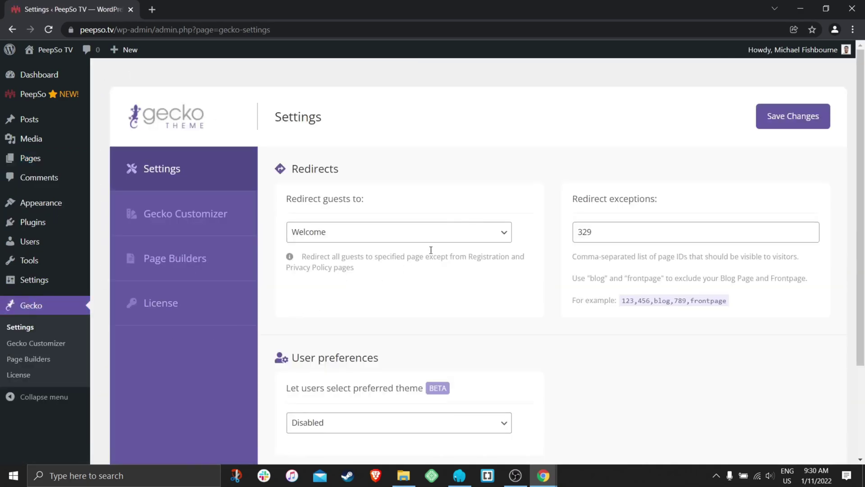
{"action": "left_click", "coordinate": [446, 232]}
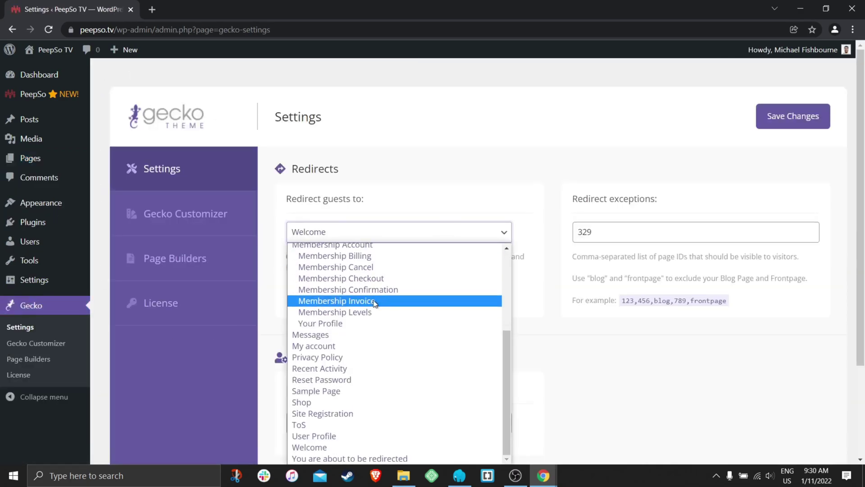
{"action": "scroll", "coordinate": [369, 315], "scroll_direction": "up", "scroll_amount": 3}
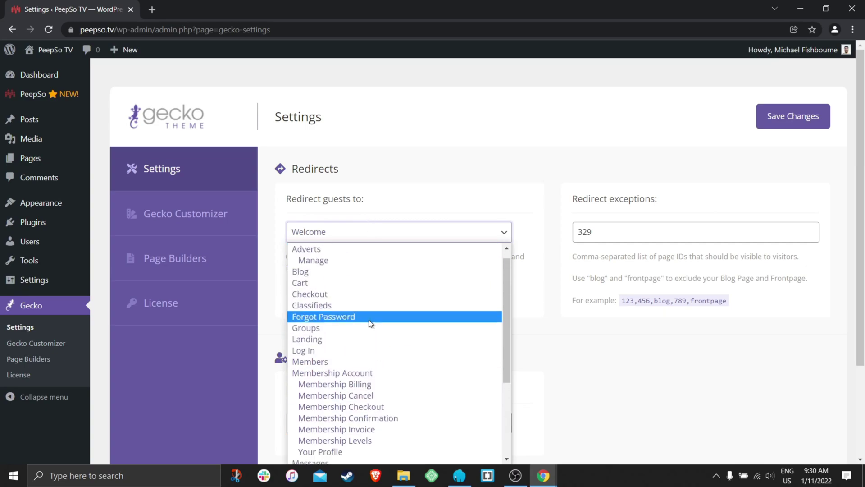
{"action": "scroll", "coordinate": [368, 320], "scroll_direction": "down", "scroll_amount": 4}
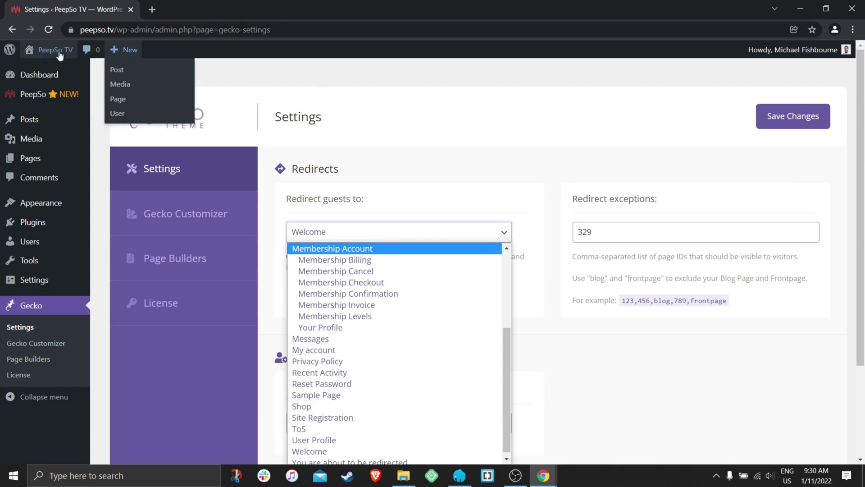
{"action": "left_click", "coordinate": [340, 85]}
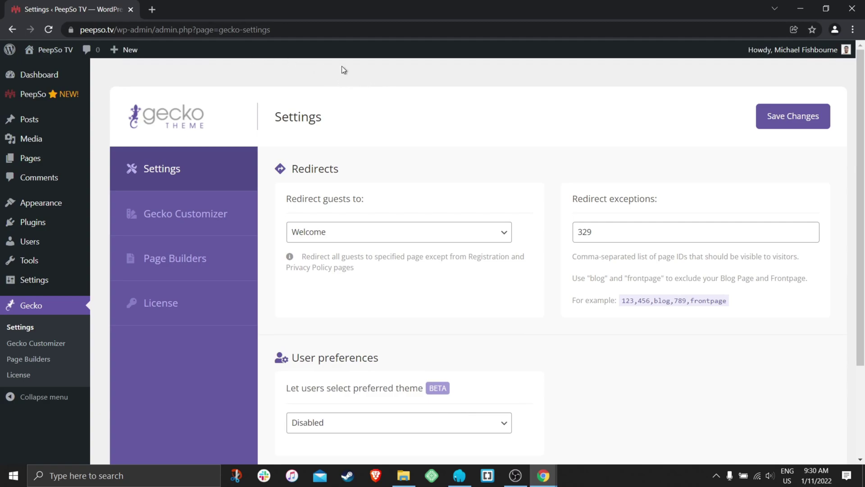
{"action": "left_click", "coordinate": [382, 238]}
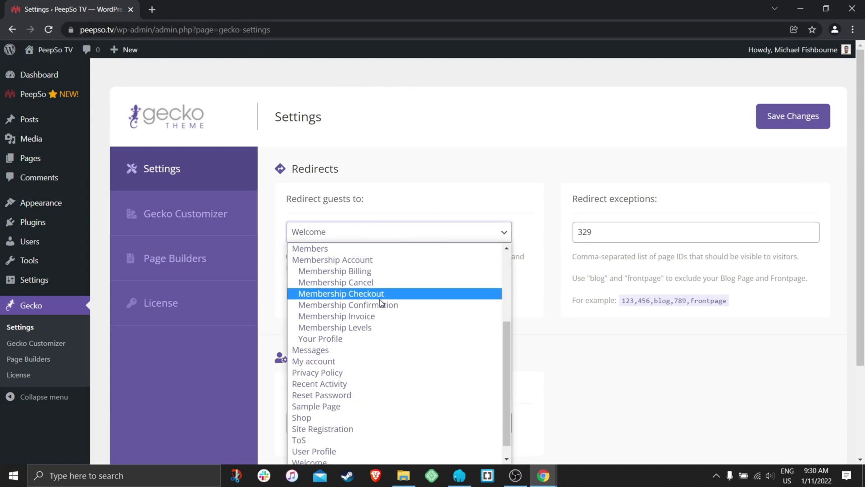
{"action": "scroll", "coordinate": [362, 379], "scroll_direction": "down", "scroll_amount": 1}
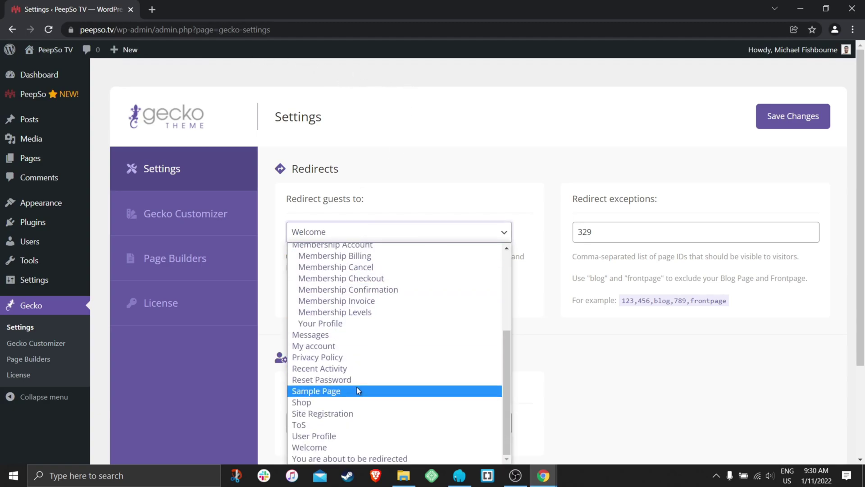
{"action": "scroll", "coordinate": [356, 391], "scroll_direction": "up", "scroll_amount": 5}
{"action": "left_click", "coordinate": [309, 350]}
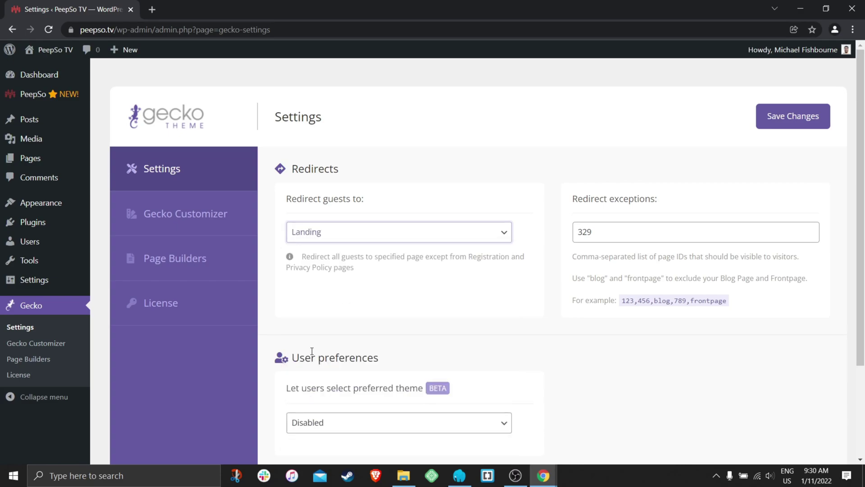
{"action": "scroll", "coordinate": [519, 292], "scroll_direction": "down", "scroll_amount": 3}
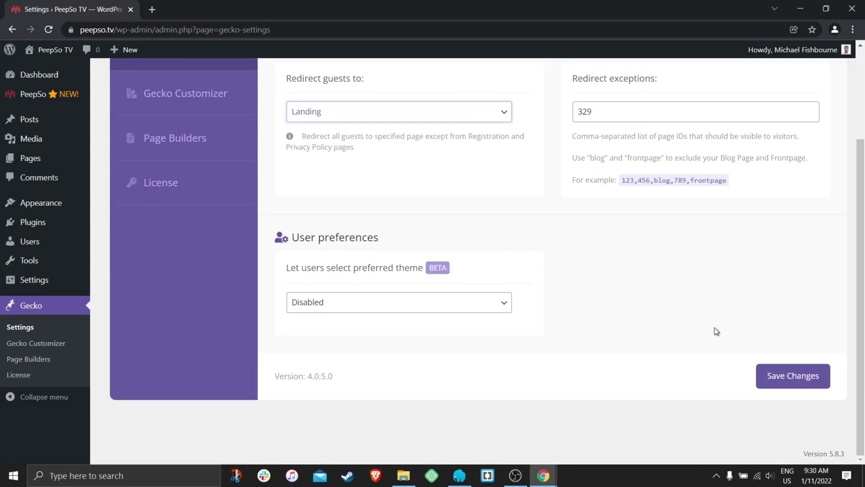
{"action": "left_click", "coordinate": [782, 381]}
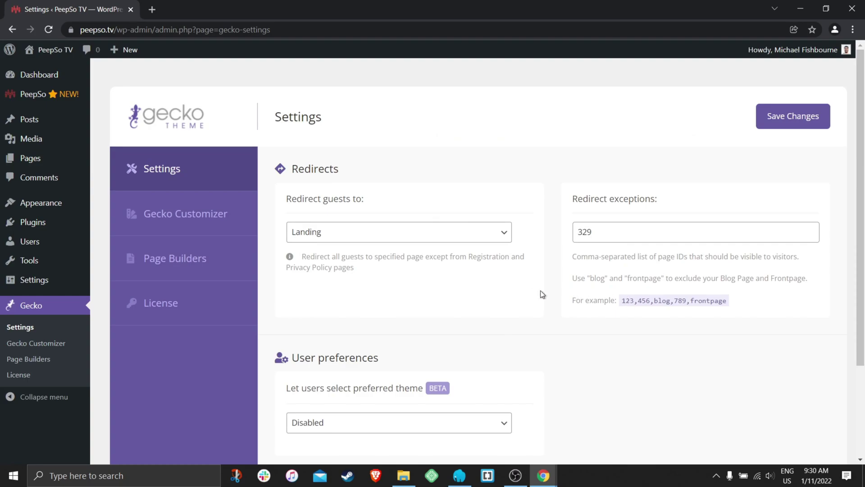
Reload the guest window and confirm it now redirects to peepso.tv/landing/.
{"action": "mouse_move", "coordinate": [543, 475]}
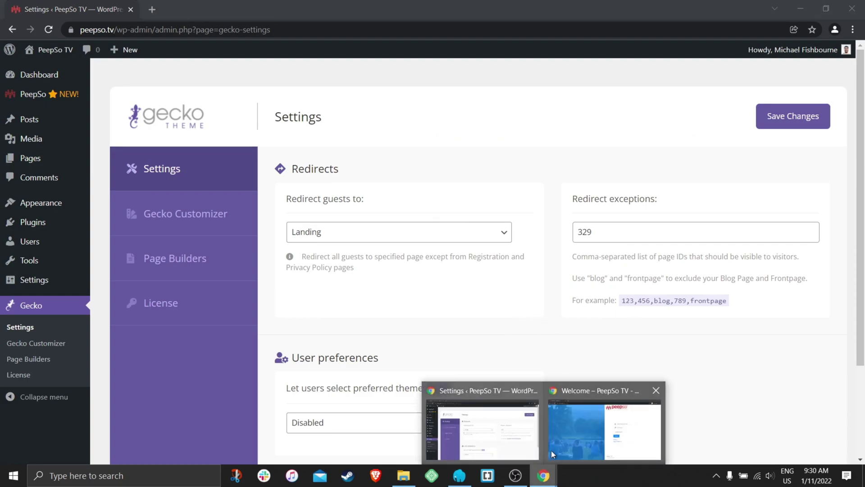
{"action": "left_click", "coordinate": [589, 423]}
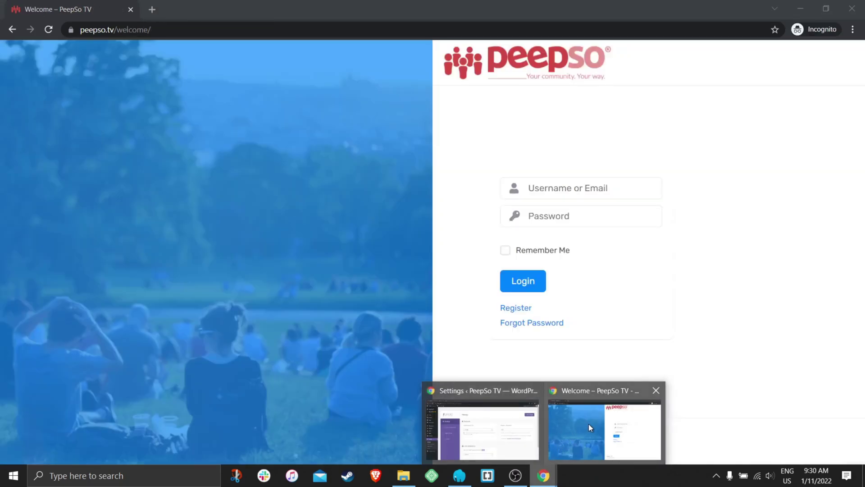
{"action": "left_click", "coordinate": [49, 30]}
{"action": "left_click_drag", "start_coordinate": [146, 30], "coordinate": [108, 30]}
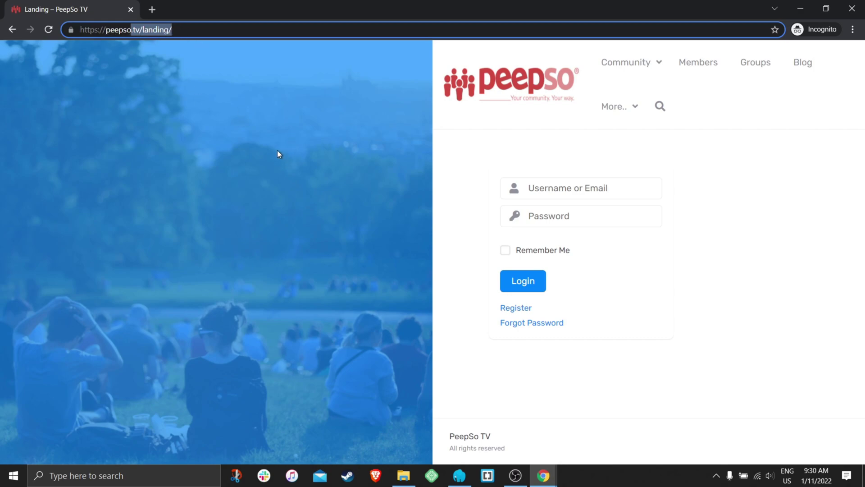
{"action": "left_click", "coordinate": [265, 144]}
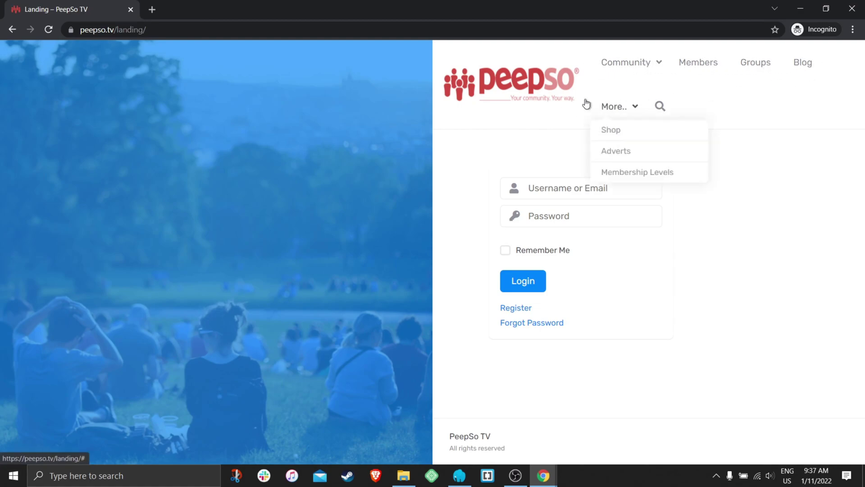
Check the Community, More and Members header menu items as a guest, then return to the Dashboard.
{"action": "mouse_move", "coordinate": [610, 85]}
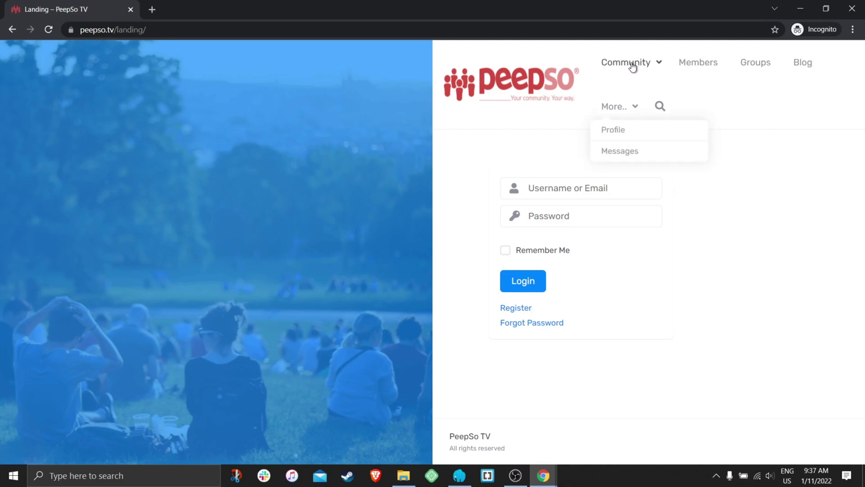
{"action": "left_click", "coordinate": [701, 65]}
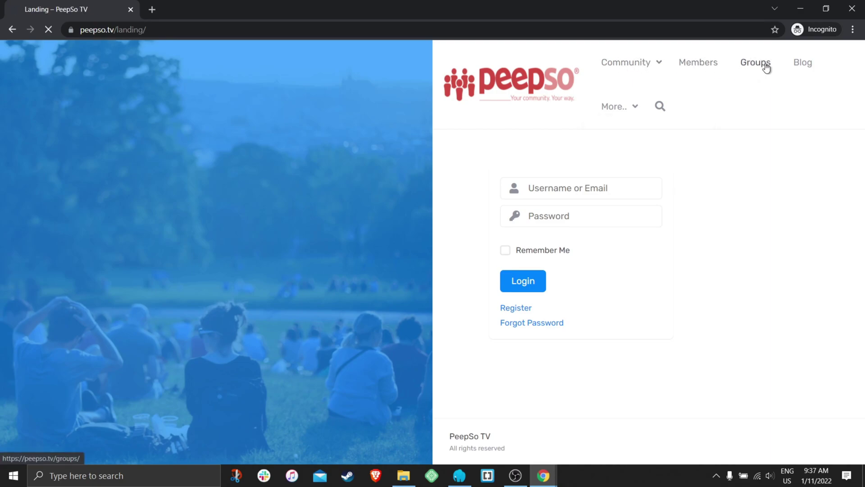
{"action": "mouse_move", "coordinate": [627, 90]}
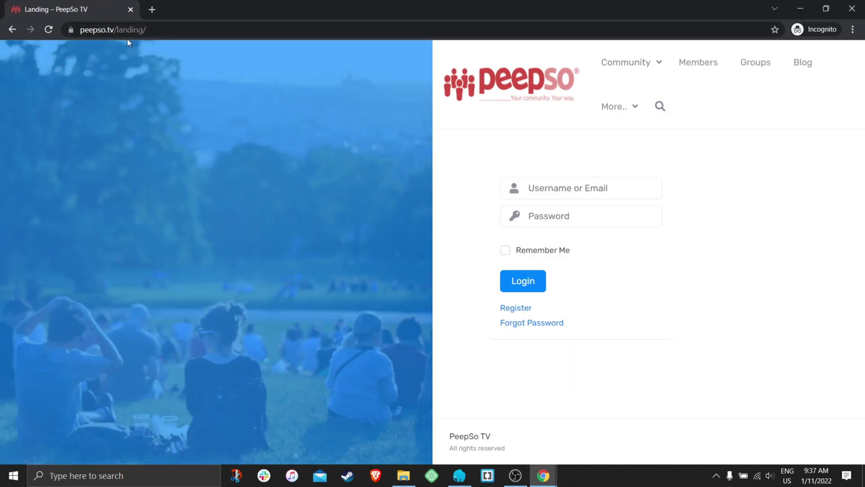
{"action": "left_click", "coordinate": [135, 30]}
{"action": "left_click", "coordinate": [348, 129]}
{"action": "mouse_move", "coordinate": [617, 68]}
{"action": "mouse_move", "coordinate": [619, 107]}
{"action": "mouse_move", "coordinate": [543, 475]}
{"action": "left_click", "coordinate": [477, 424]}
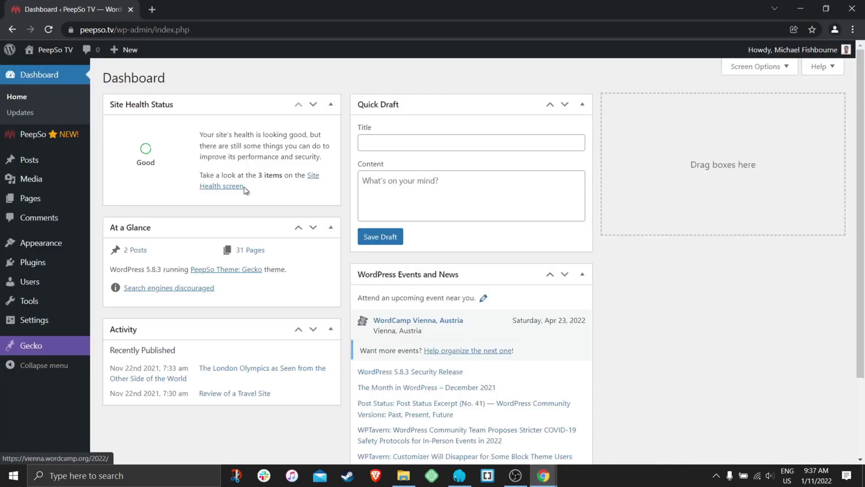
Search All Pages for 'landing'.
{"action": "mouse_move", "coordinate": [25, 203]}
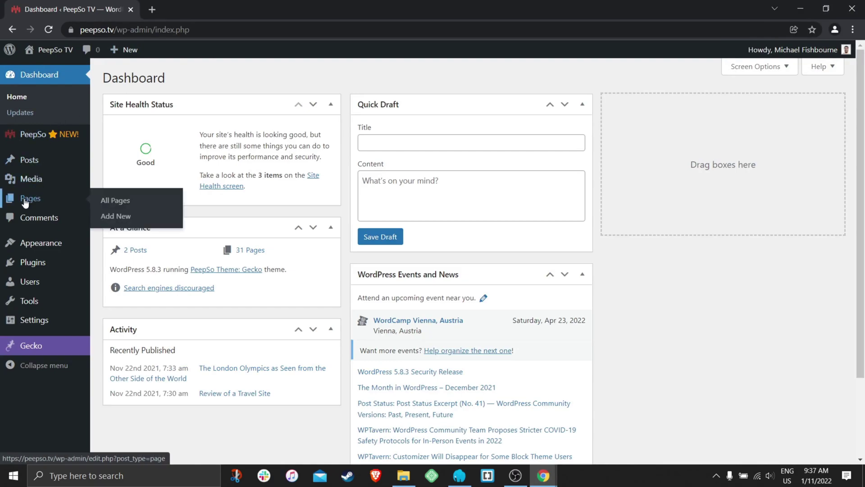
{"action": "left_click", "coordinate": [109, 203]}
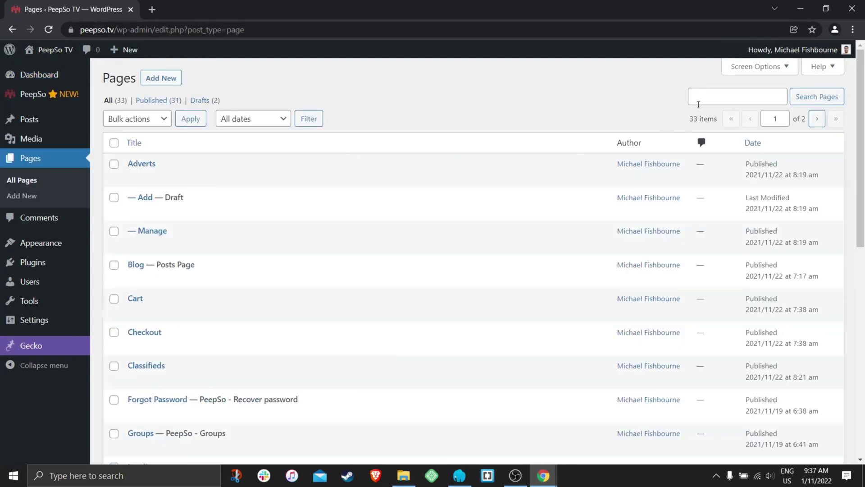
{"action": "left_click", "coordinate": [711, 95]}
{"action": "type", "text": "landing"}
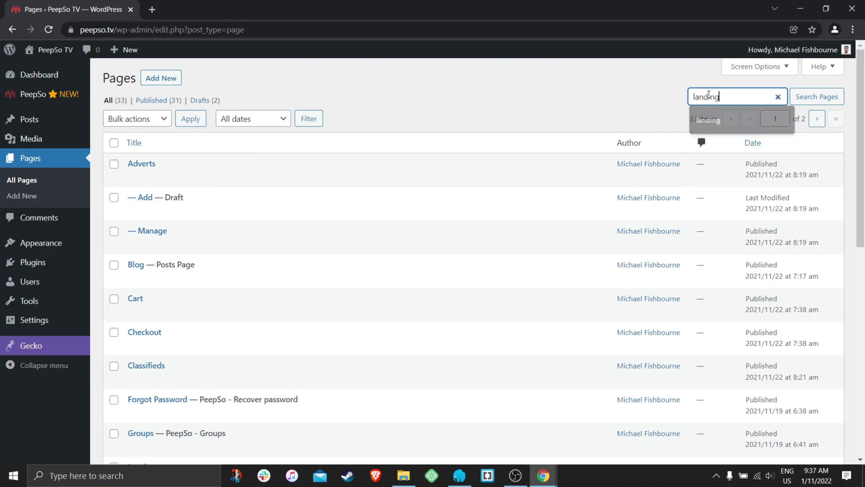
{"action": "key", "text": "Return"}
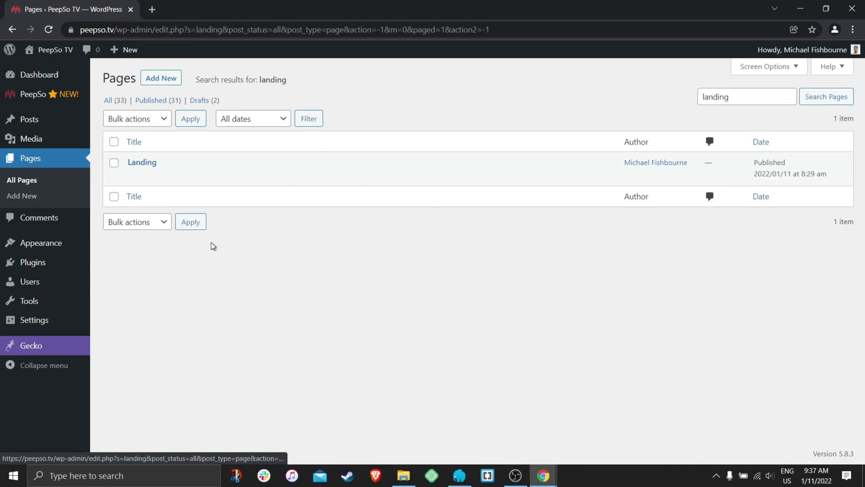
Open the Landing page in the editor and scroll down to Gecko Page Options.
{"action": "left_click", "coordinate": [140, 178]}
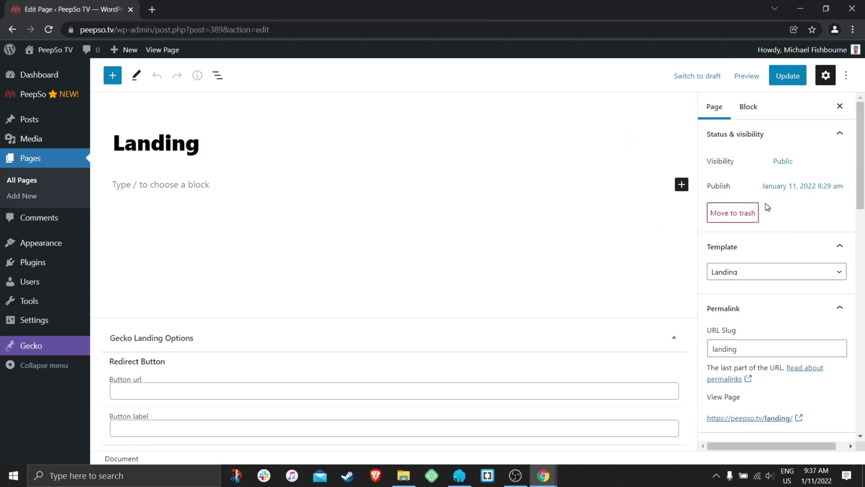
{"action": "scroll", "coordinate": [791, 239], "scroll_direction": "down", "scroll_amount": 2}
{"action": "scroll", "coordinate": [789, 237], "scroll_direction": "down", "scroll_amount": 8}
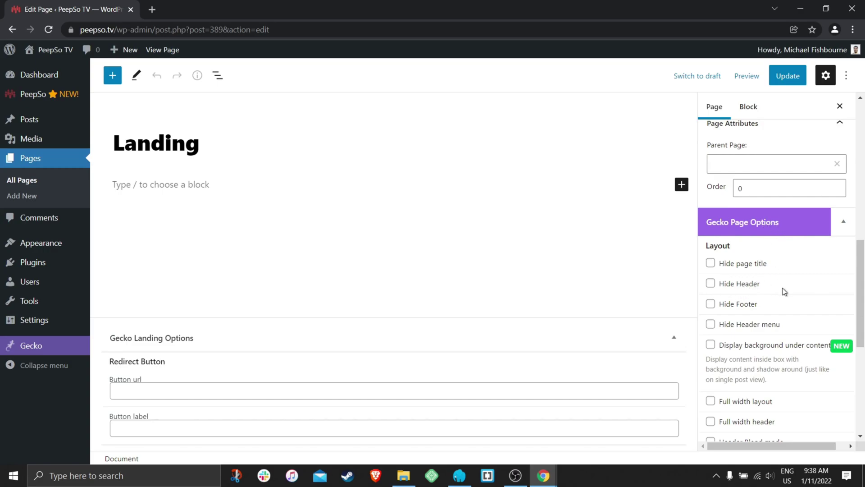
{"action": "scroll", "coordinate": [786, 291], "scroll_direction": "down", "scroll_amount": 1}
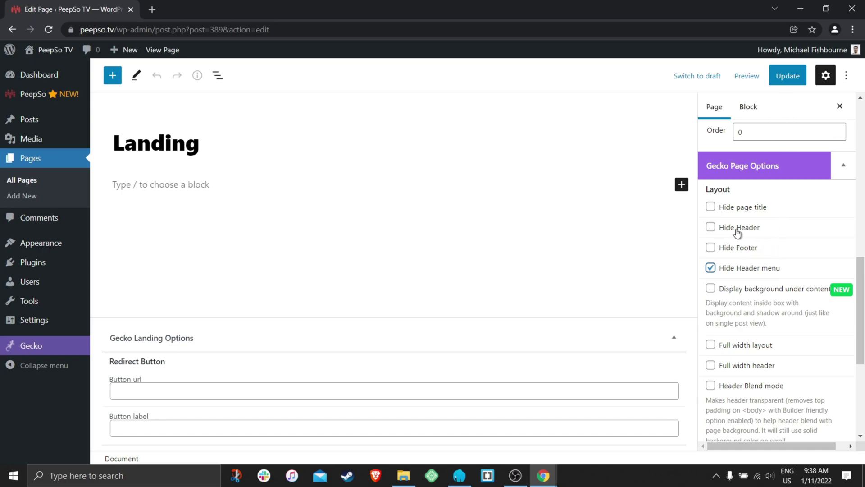
Inspect the guest Landing page's header menu, including Profile and Messages links.
{"action": "left_click", "coordinate": [544, 477]}
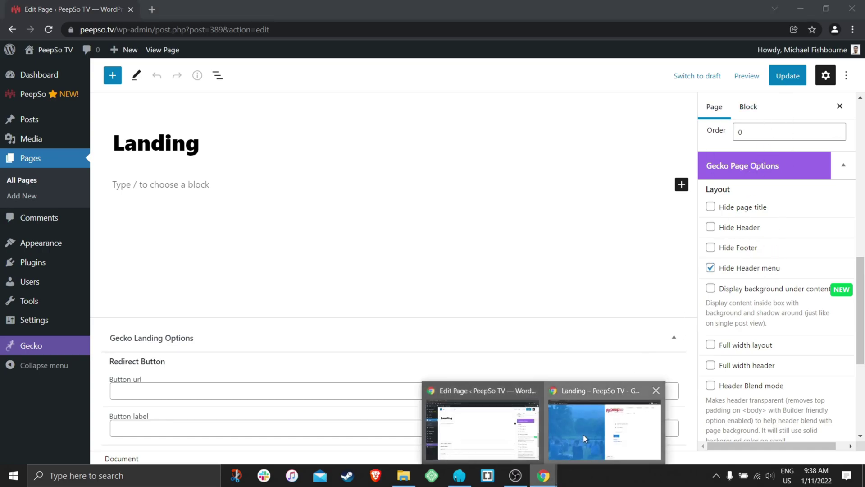
{"action": "left_click", "coordinate": [586, 446]}
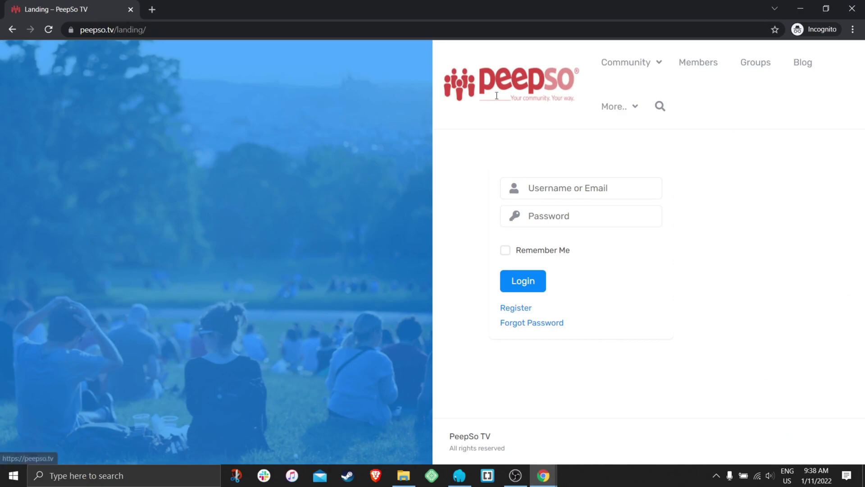
{"action": "left_click_drag", "start_coordinate": [445, 53], "coordinate": [723, 96]}
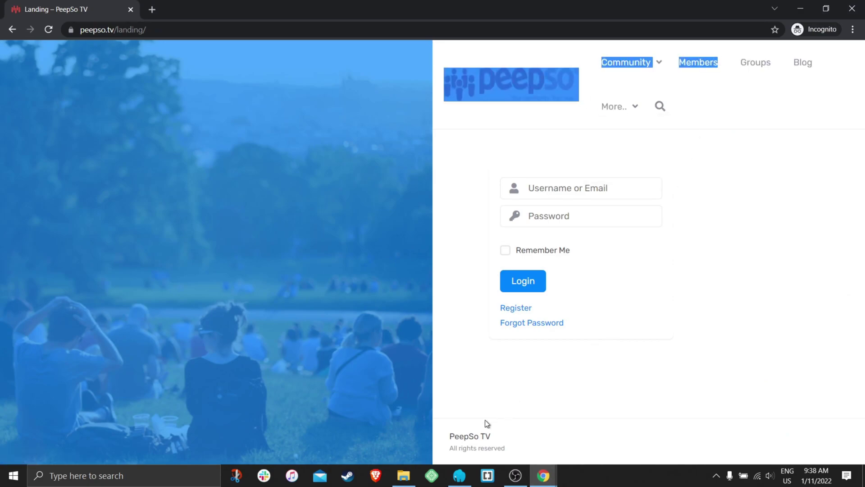
{"action": "left_click_drag", "start_coordinate": [660, 168], "coordinate": [610, 65]}
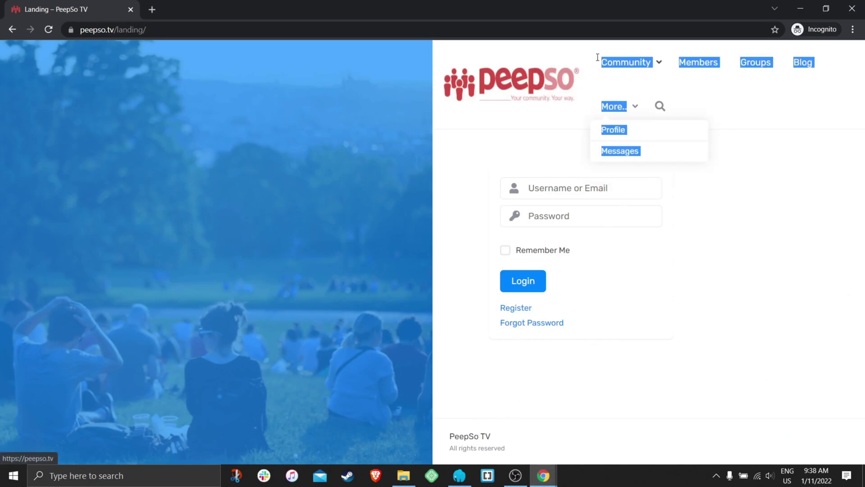
{"action": "left_click", "coordinate": [726, 117]}
Update the Landing page and reload the guest's /landing/ view to confirm the menu is gone.
{"action": "mouse_move", "coordinate": [544, 476]}
{"action": "left_click", "coordinate": [528, 447]}
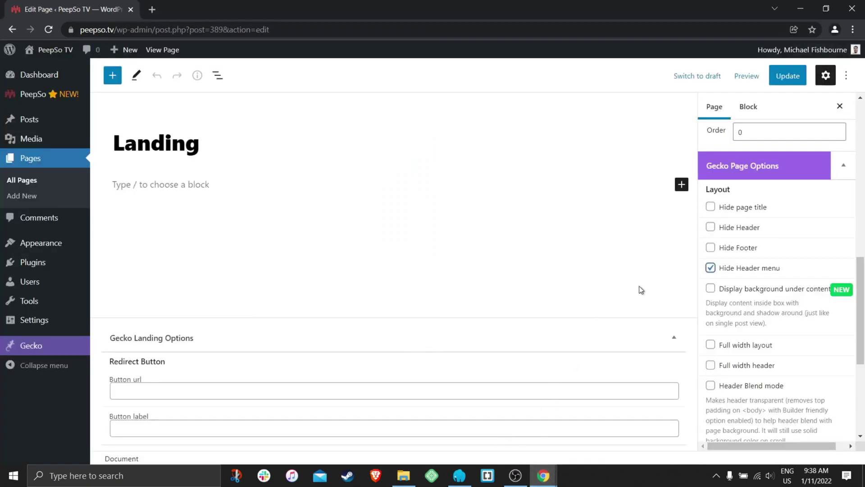
{"action": "left_click", "coordinate": [789, 80]}
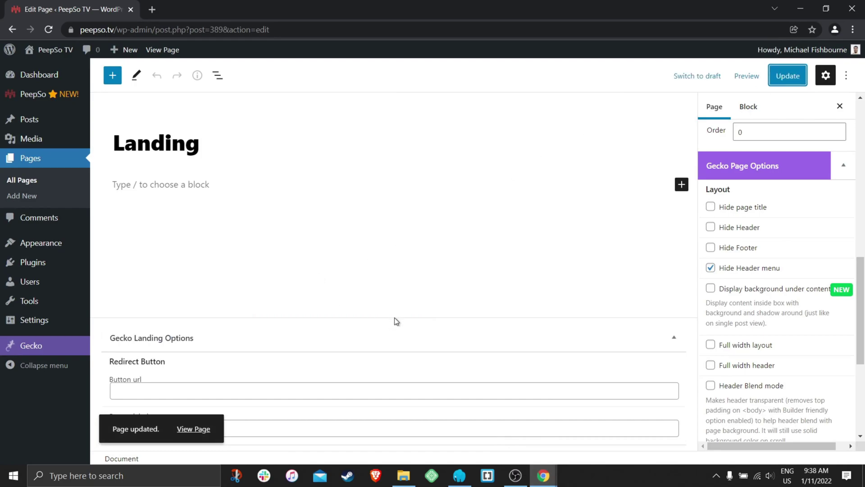
{"action": "mouse_move", "coordinate": [543, 476]}
{"action": "left_click", "coordinate": [573, 433]}
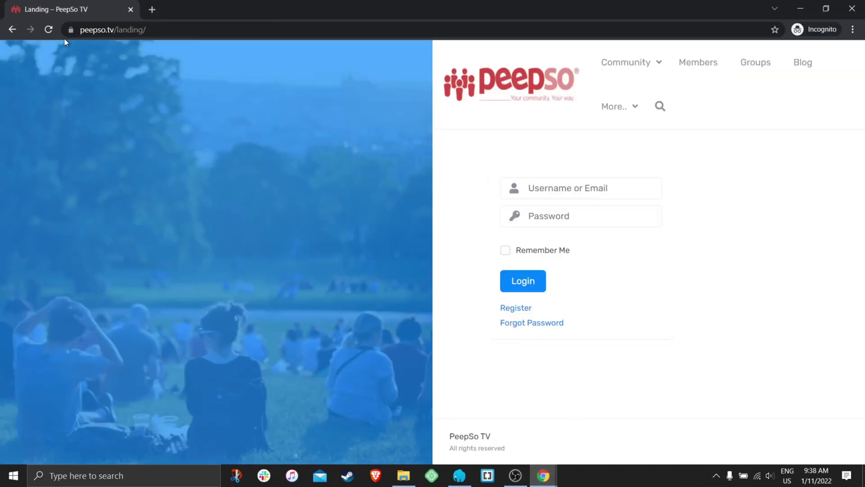
{"action": "left_click", "coordinate": [48, 29]}
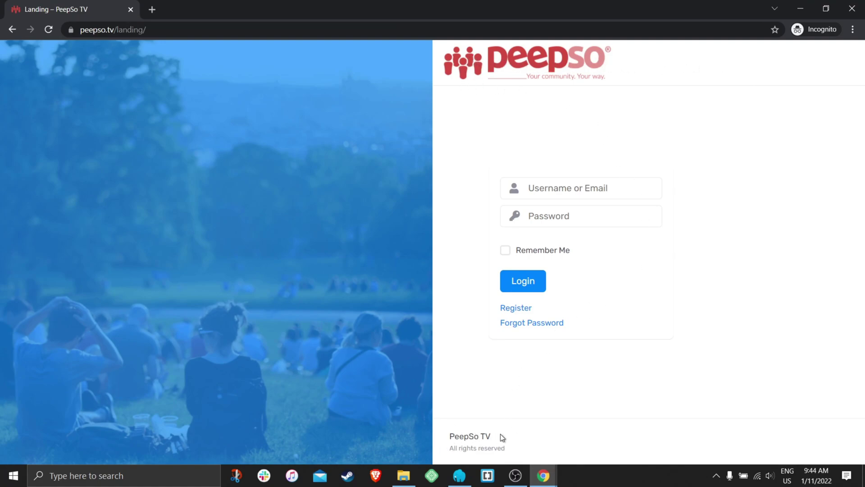
Tick Hide Header menu and Hide Footer in Gecko Page Options and update the Landing page.
{"action": "mouse_move", "coordinate": [543, 476]}
{"action": "left_click", "coordinate": [489, 419]}
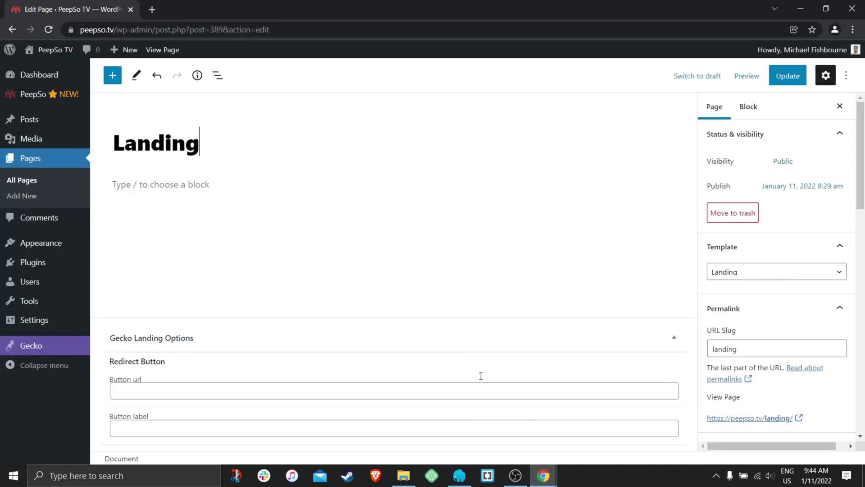
{"action": "scroll", "coordinate": [765, 251], "scroll_direction": "down", "scroll_amount": 9}
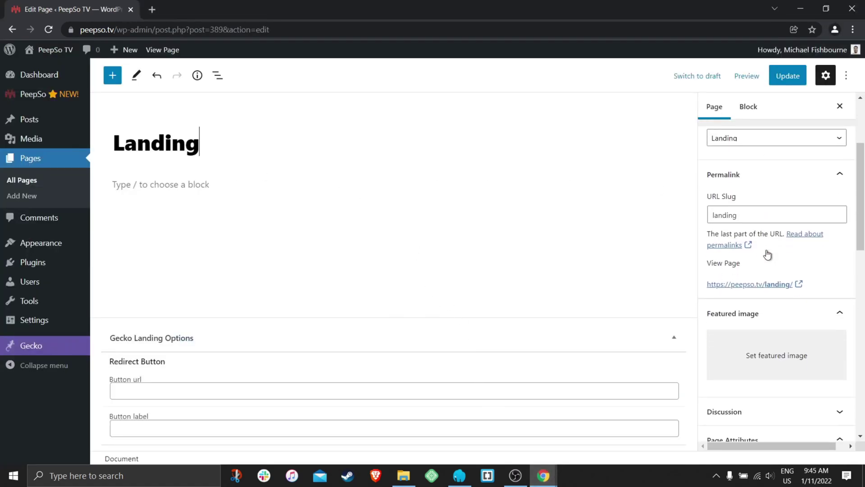
{"action": "scroll", "coordinate": [767, 247], "scroll_direction": "down", "scroll_amount": 3}
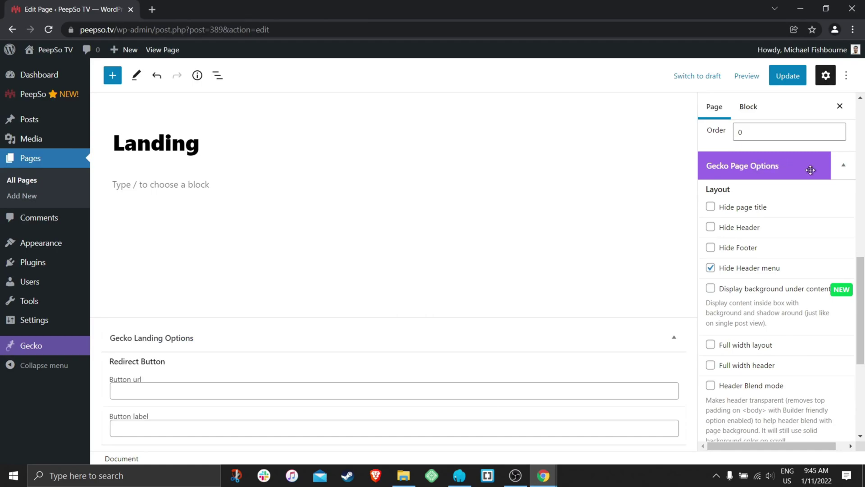
{"action": "left_click", "coordinate": [710, 227]}
{"action": "left_click", "coordinate": [711, 247]}
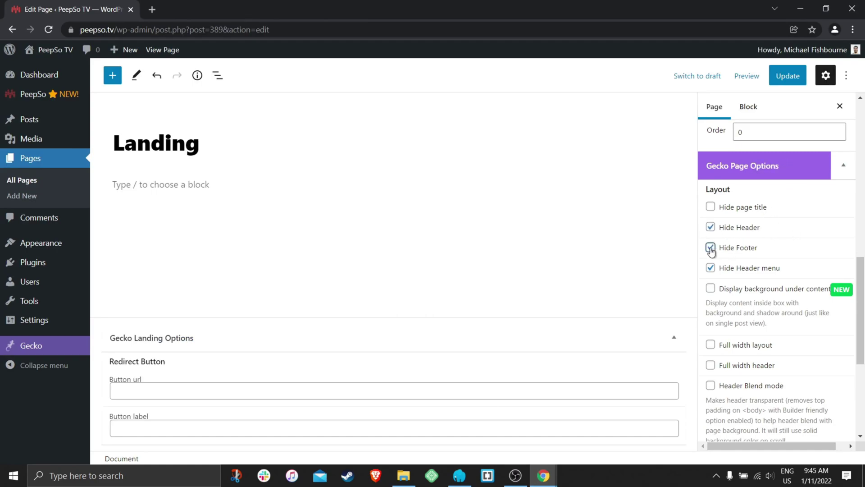
{"action": "left_click", "coordinate": [787, 76]}
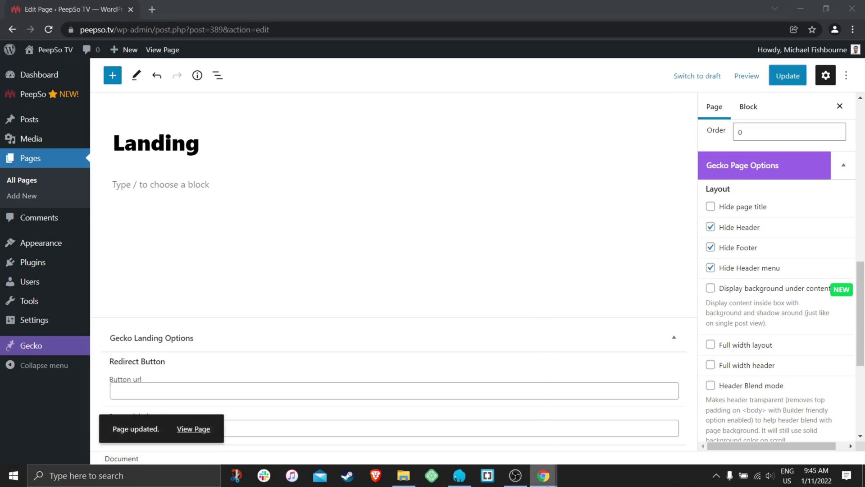
Reload the guest's Landing page to see only the image and login form.
{"action": "mouse_move", "coordinate": [544, 475]}
{"action": "left_click", "coordinate": [584, 436]}
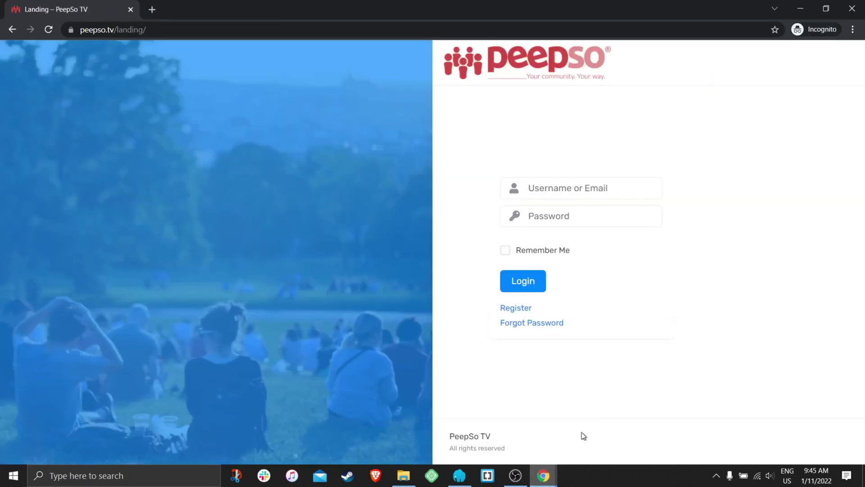
{"action": "left_click", "coordinate": [48, 30]}
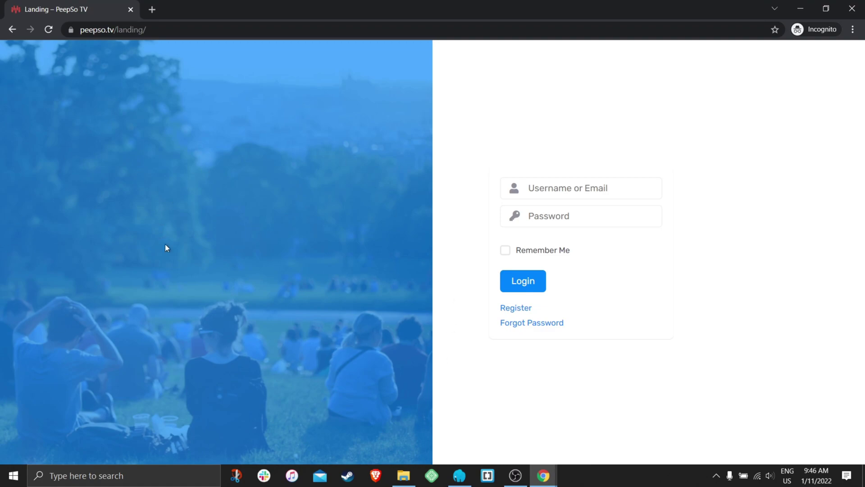
Choose travel-10 from the Media Library as the Landing page's featured image and update the page.
{"action": "mouse_move", "coordinate": [544, 475]}
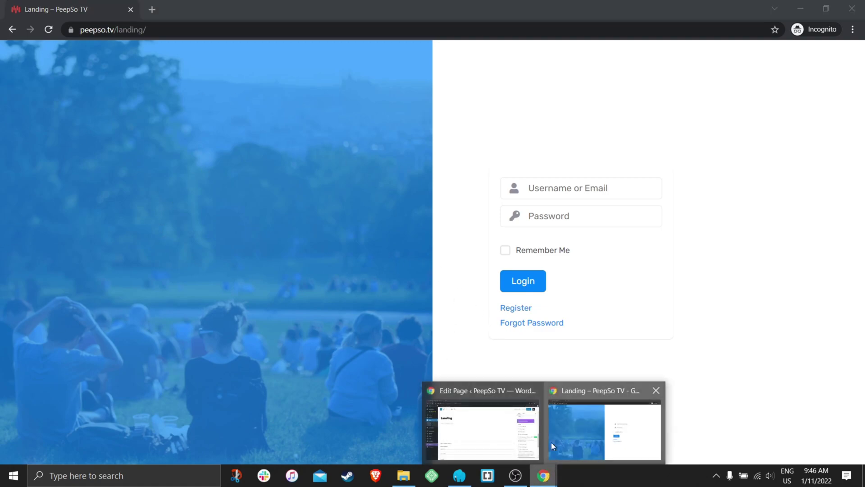
{"action": "left_click", "coordinate": [466, 409]}
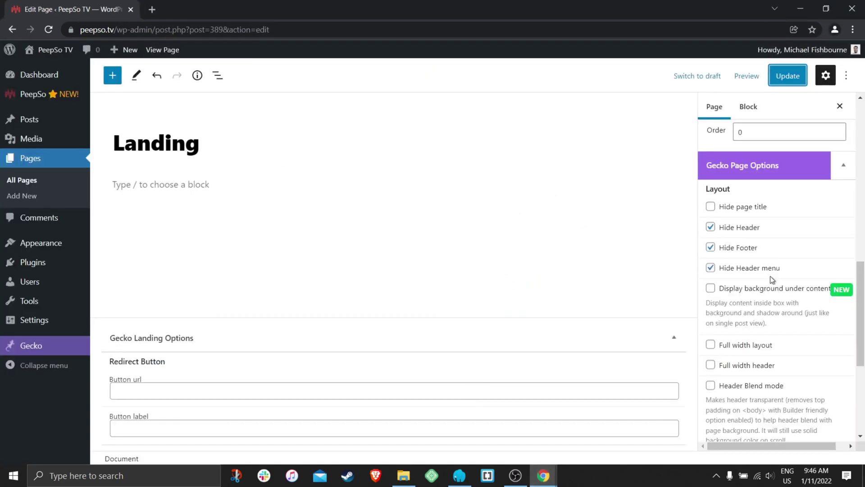
{"action": "scroll", "coordinate": [775, 293], "scroll_direction": "up", "scroll_amount": 6}
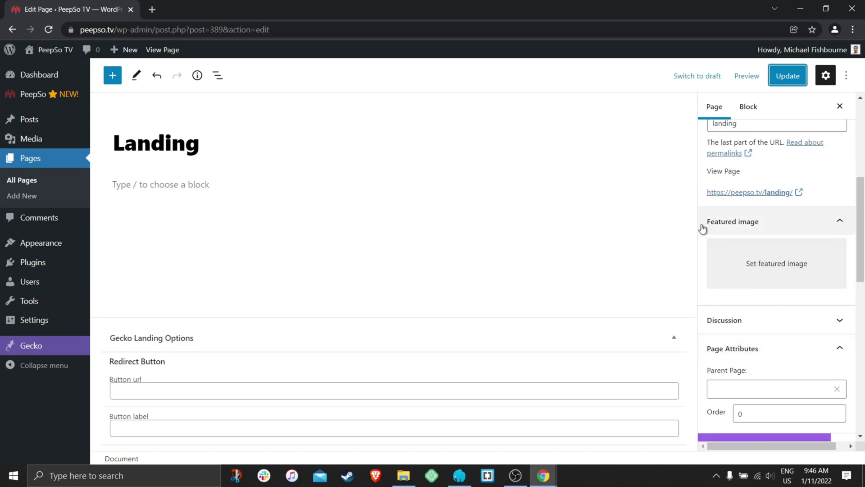
{"action": "left_click", "coordinate": [770, 268]}
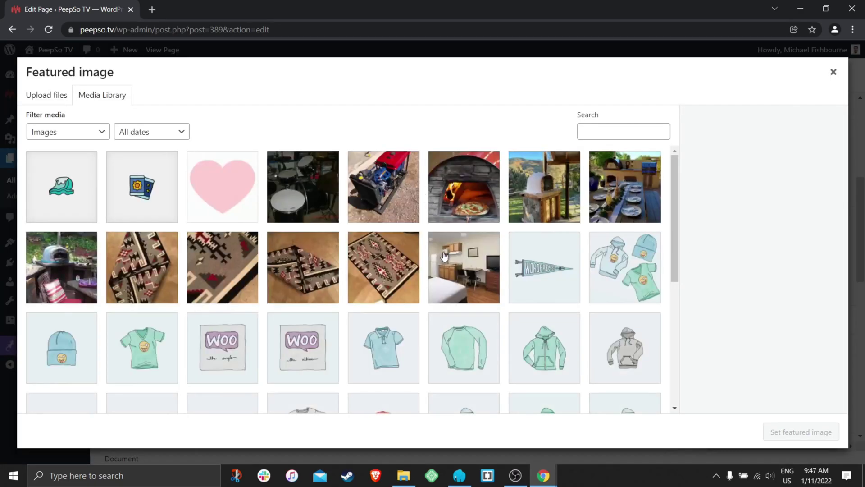
{"action": "scroll", "coordinate": [407, 260], "scroll_direction": "down", "scroll_amount": 1}
{"action": "scroll", "coordinate": [407, 261], "scroll_direction": "down", "scroll_amount": 5}
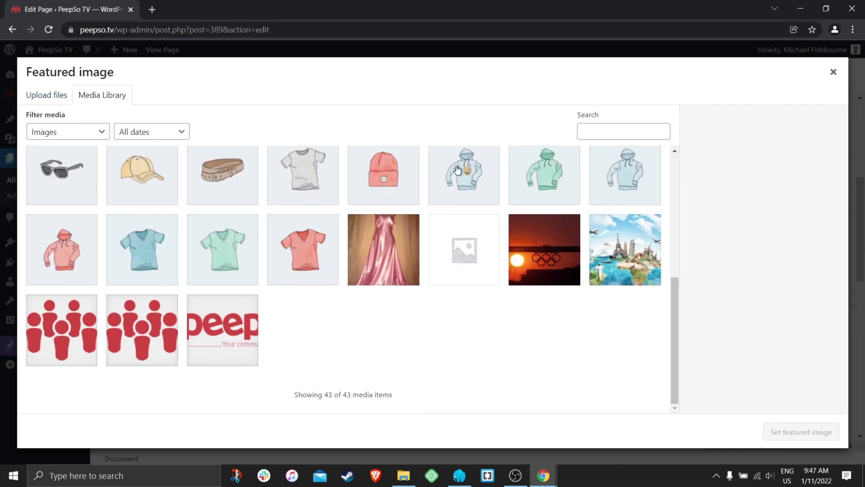
{"action": "scroll", "coordinate": [381, 321], "scroll_direction": "up", "scroll_amount": 1}
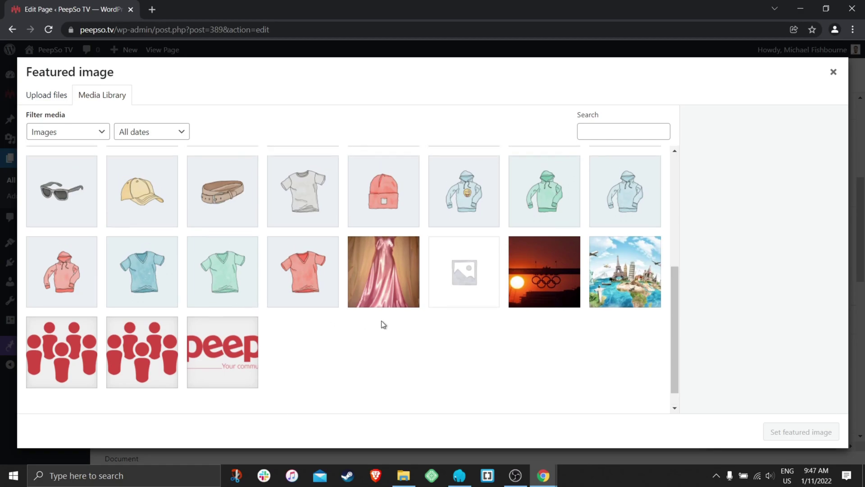
{"action": "scroll", "coordinate": [381, 323], "scroll_direction": "up", "scroll_amount": 5}
{"action": "scroll", "coordinate": [279, 242], "scroll_direction": "down", "scroll_amount": 5}
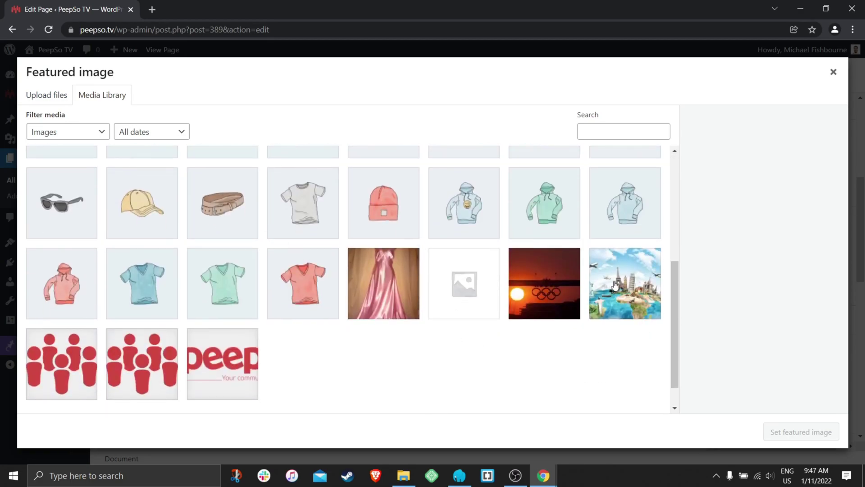
{"action": "left_click", "coordinate": [630, 286]}
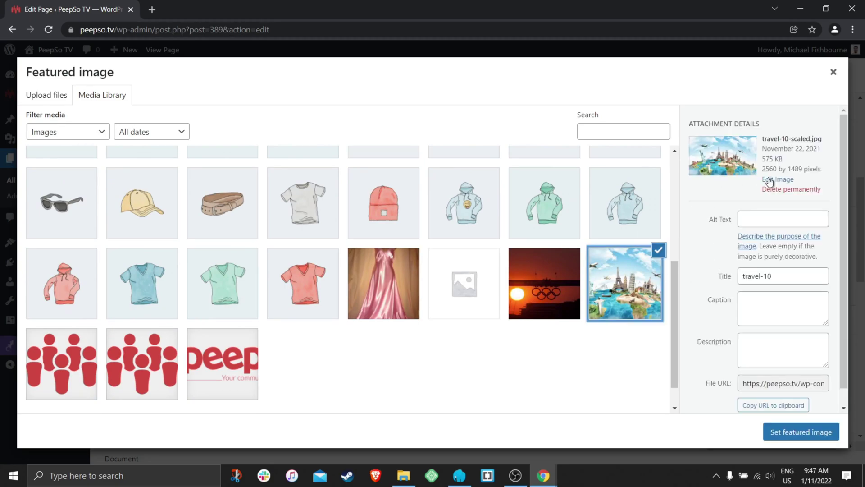
{"action": "left_click", "coordinate": [783, 436]}
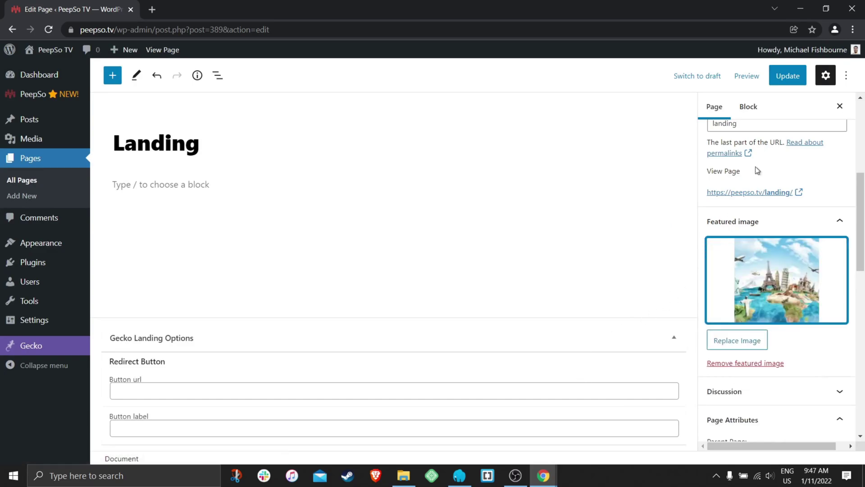
{"action": "left_click", "coordinate": [792, 83]}
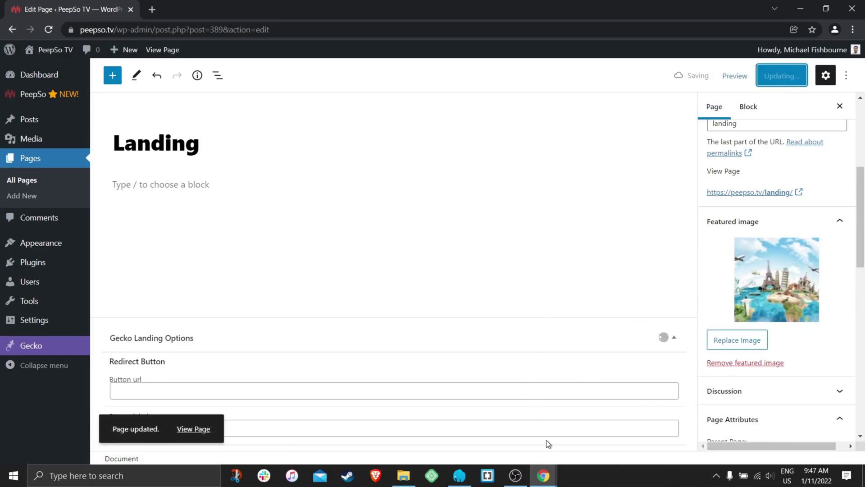
{"action": "left_click", "coordinate": [544, 475]}
Reload the guest's Landing page to show the travel collage beside the login form.
{"action": "left_click", "coordinate": [563, 427]}
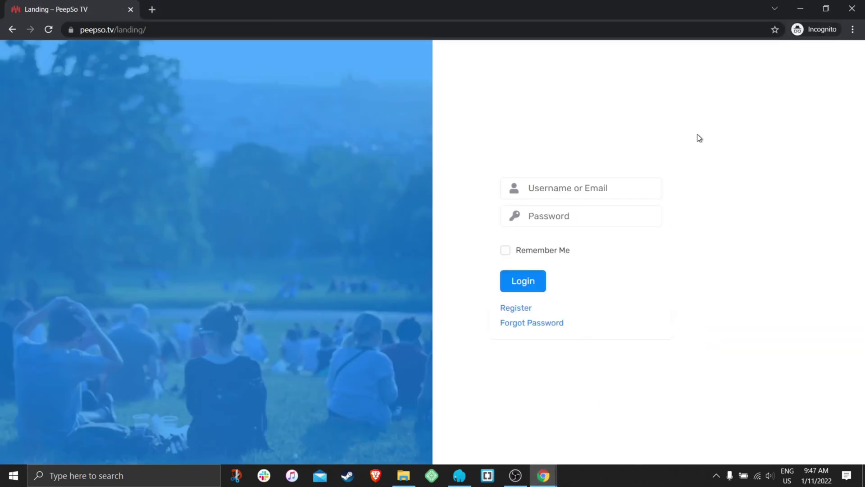
{"action": "left_click", "coordinate": [48, 29]}
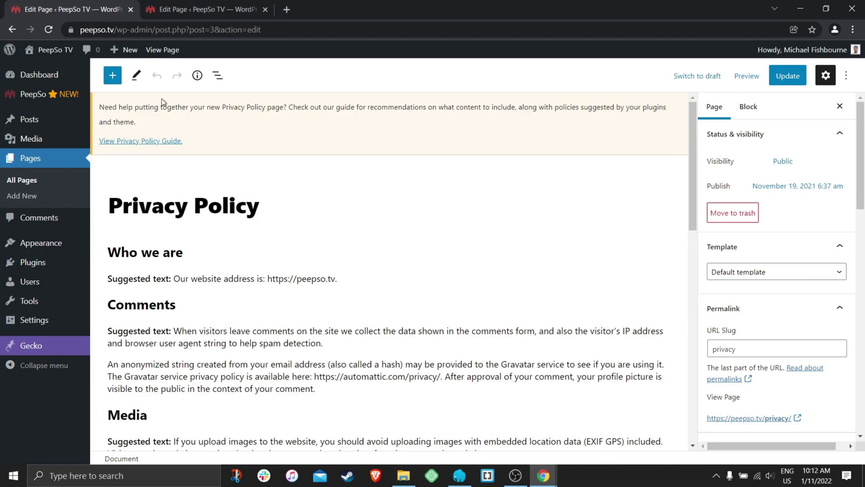
Switch to the ToS page editor and select its 'Terms of our website' paragraph.
{"action": "scroll", "coordinate": [329, 257], "scroll_direction": "down", "scroll_amount": 12}
{"action": "scroll", "coordinate": [316, 180], "scroll_direction": "up", "scroll_amount": 5}
{"action": "left_click", "coordinate": [226, 16]}
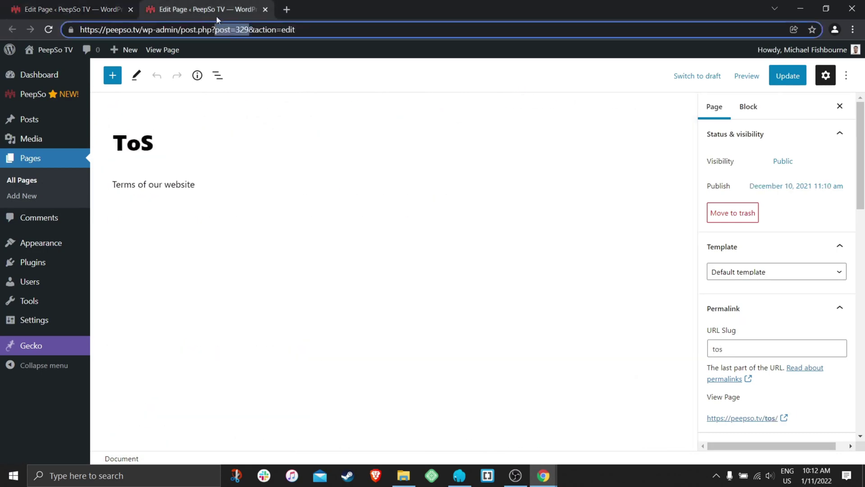
{"action": "left_click", "coordinate": [196, 135]}
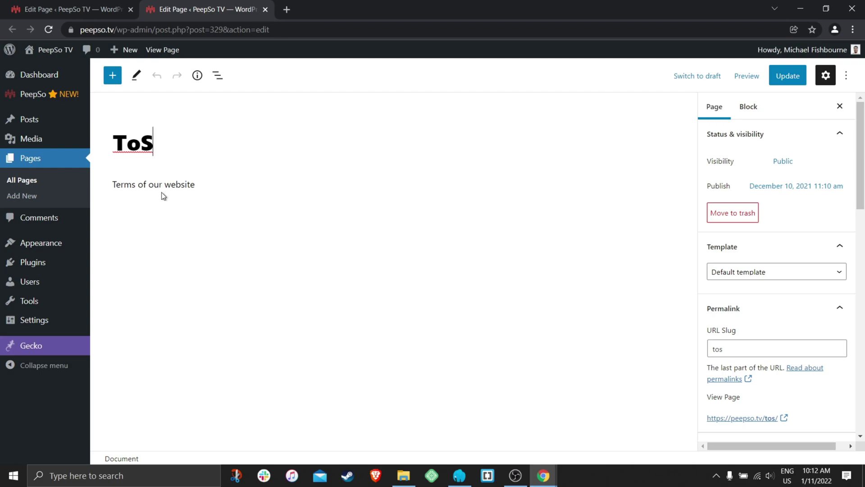
{"action": "left_click", "coordinate": [220, 186]}
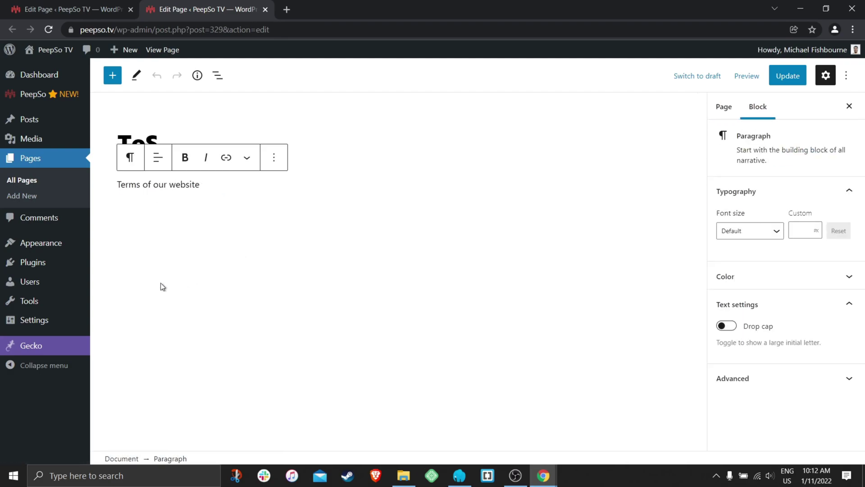
Create a new menu named 'Footer Menu' assigned to the footer location.
{"action": "mouse_move", "coordinate": [42, 245]}
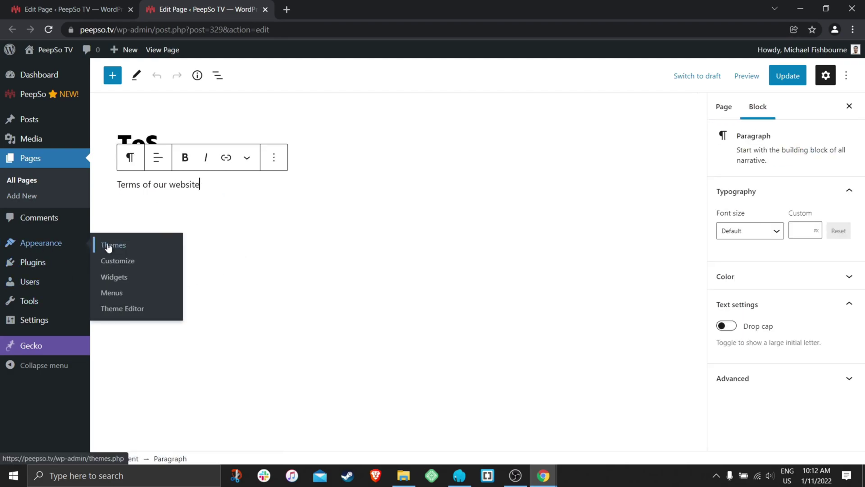
{"action": "left_click", "coordinate": [119, 293]}
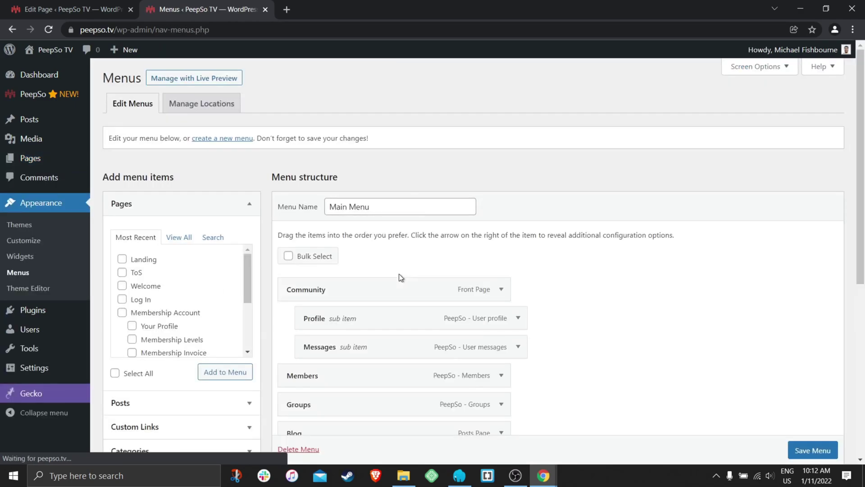
{"action": "left_click", "coordinate": [228, 139]}
{"action": "left_click", "coordinate": [327, 208]}
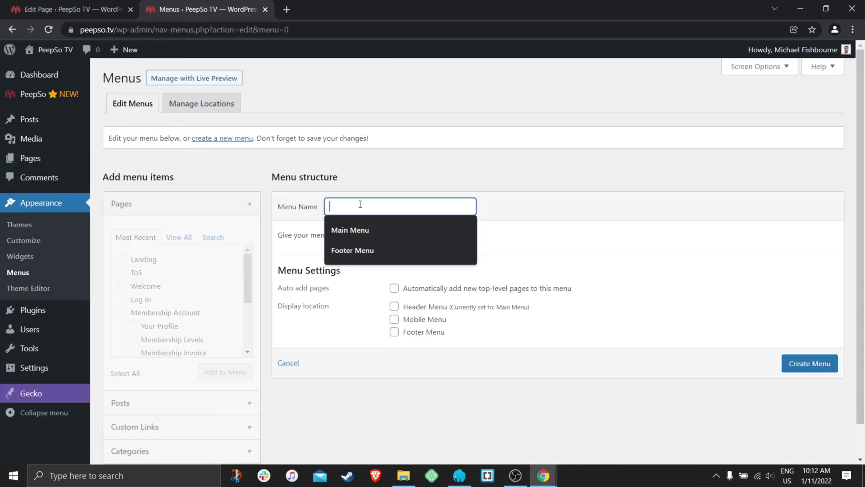
{"action": "left_click", "coordinate": [354, 249]}
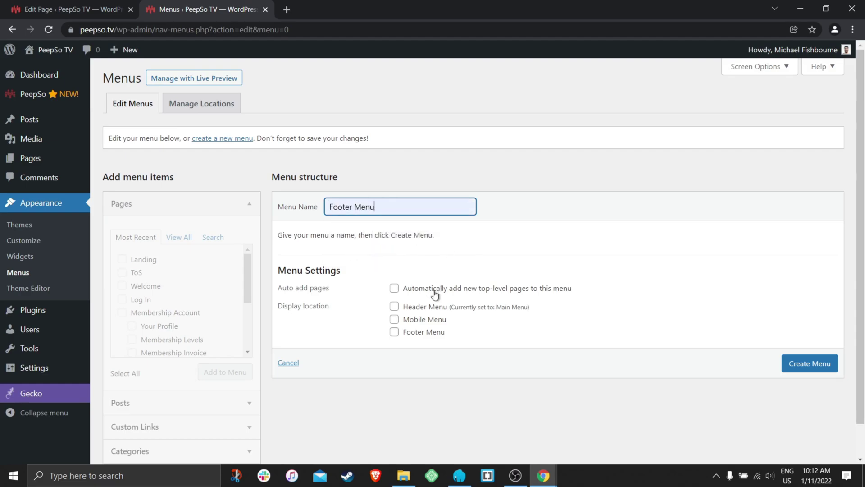
{"action": "left_click", "coordinate": [395, 334]}
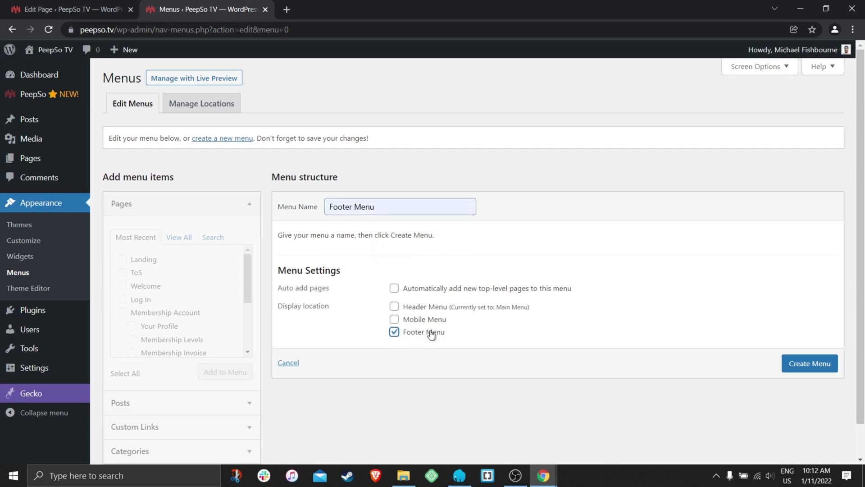
{"action": "left_click", "coordinate": [811, 362]}
Add the Privacy Policy and ToS pages to Footer Menu and save it.
{"action": "left_click", "coordinate": [176, 247]}
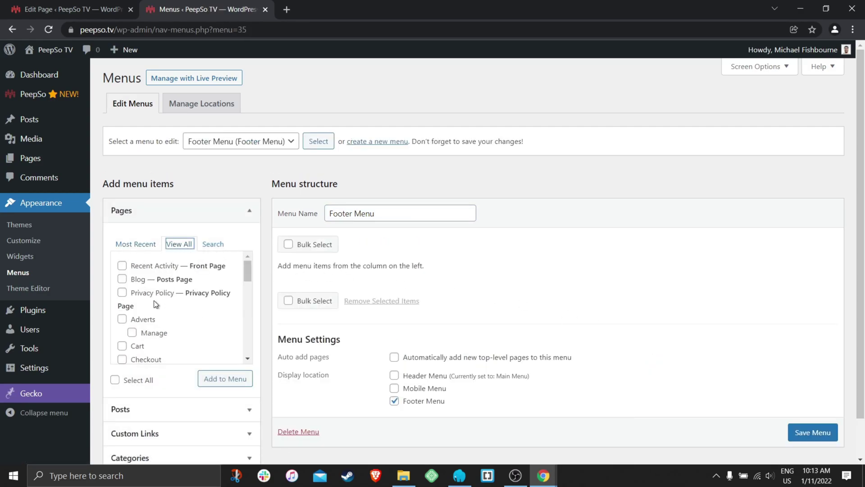
{"action": "left_click", "coordinate": [123, 293]}
{"action": "scroll", "coordinate": [185, 301], "scroll_direction": "down", "scroll_amount": 6}
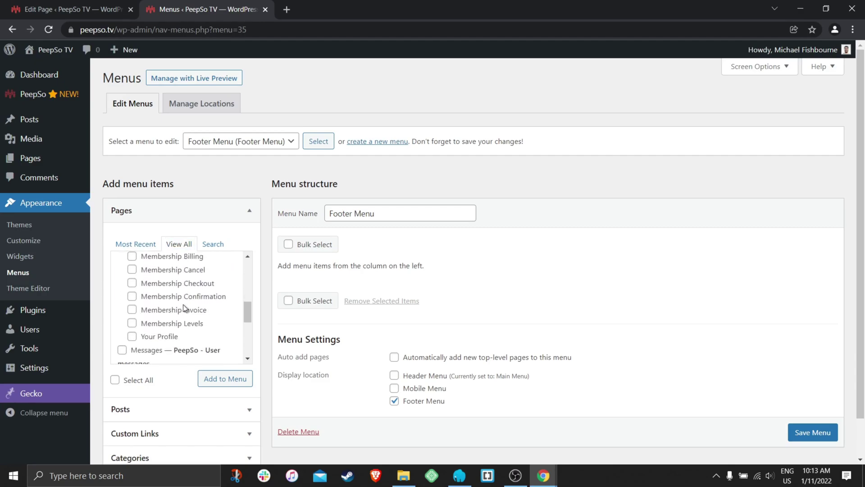
{"action": "scroll", "coordinate": [182, 308], "scroll_direction": "down", "scroll_amount": 4}
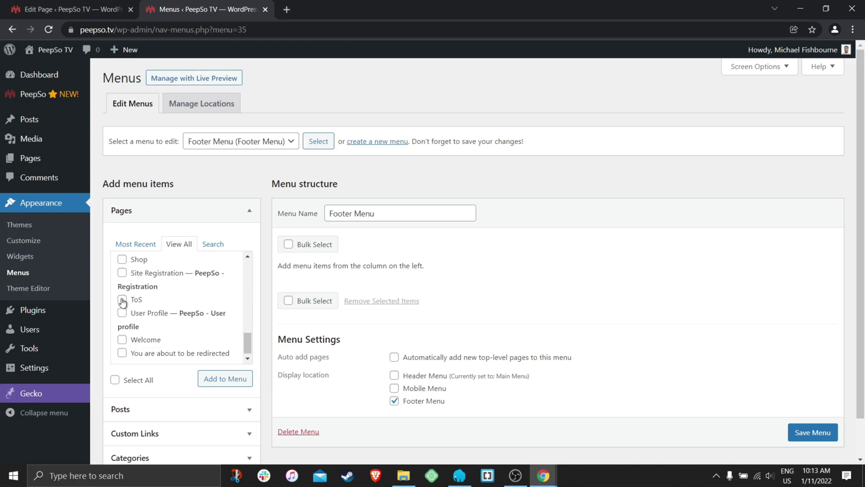
{"action": "left_click", "coordinate": [122, 299]}
{"action": "left_click", "coordinate": [219, 378]}
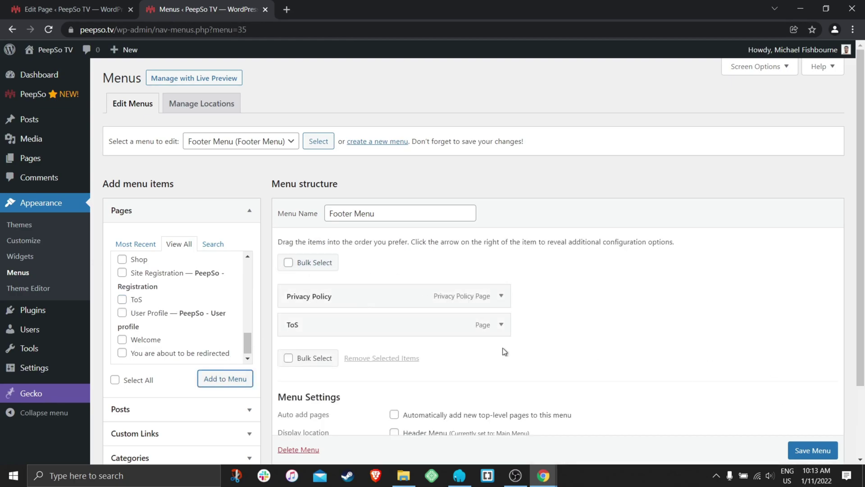
{"action": "left_click", "coordinate": [813, 450]}
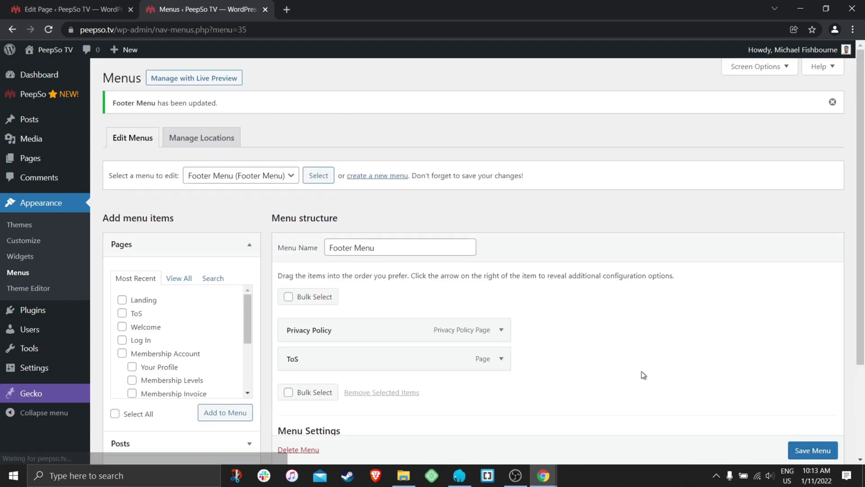
Reload the guest Landing page to show the footer links, then try the ToS link.
{"action": "mouse_move", "coordinate": [545, 476]}
{"action": "left_click", "coordinate": [585, 436]}
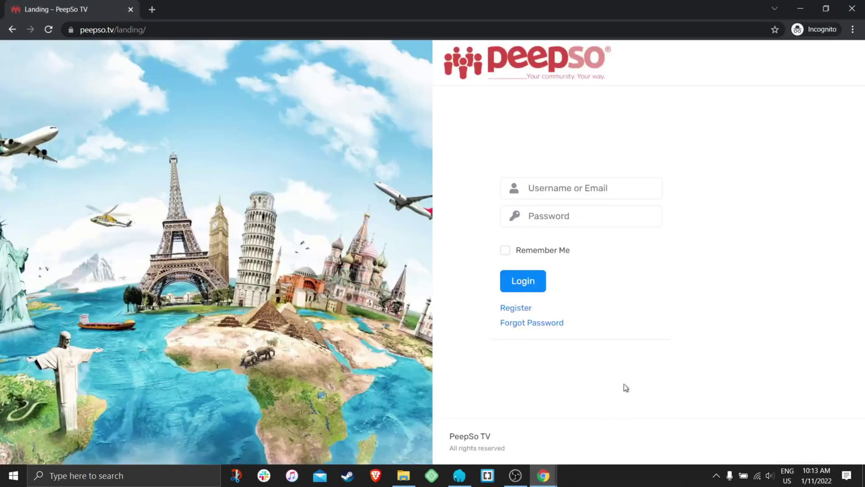
{"action": "left_click", "coordinate": [54, 32]}
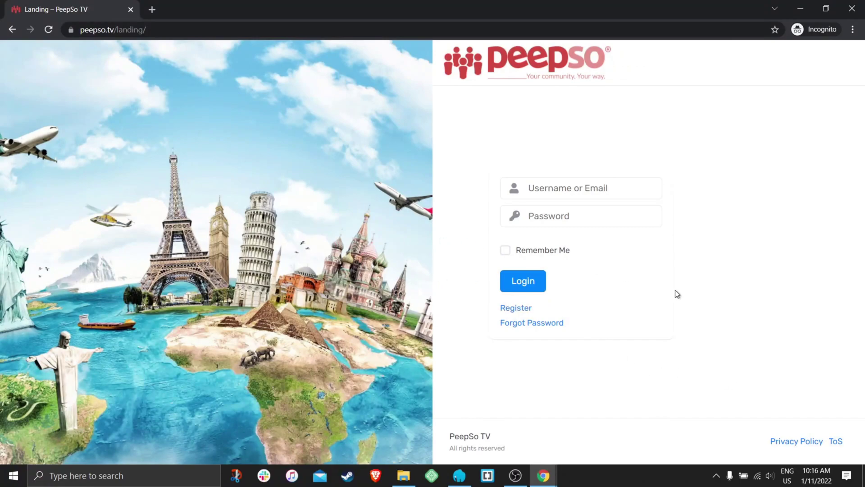
{"action": "left_click", "coordinate": [839, 444]}
{"action": "left_click", "coordinate": [836, 445]}
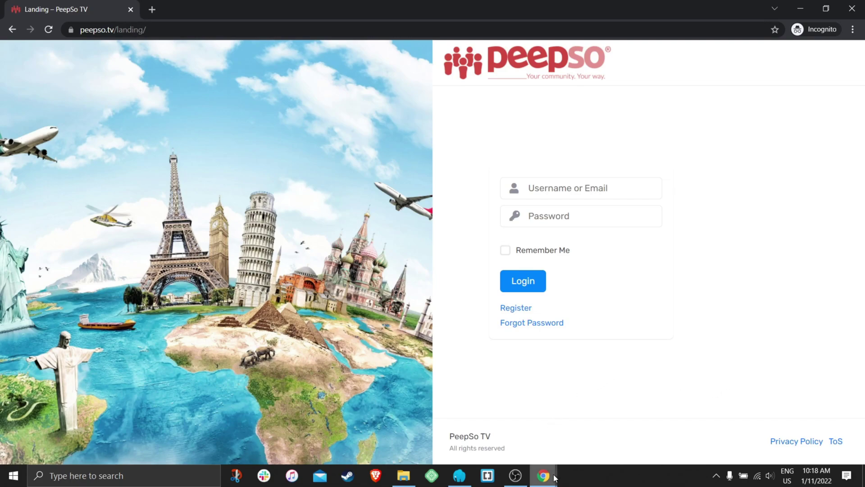
Search All Pages in the admin window for 'privacy p'.
{"action": "mouse_move", "coordinate": [543, 475]}
{"action": "left_click", "coordinate": [482, 423]}
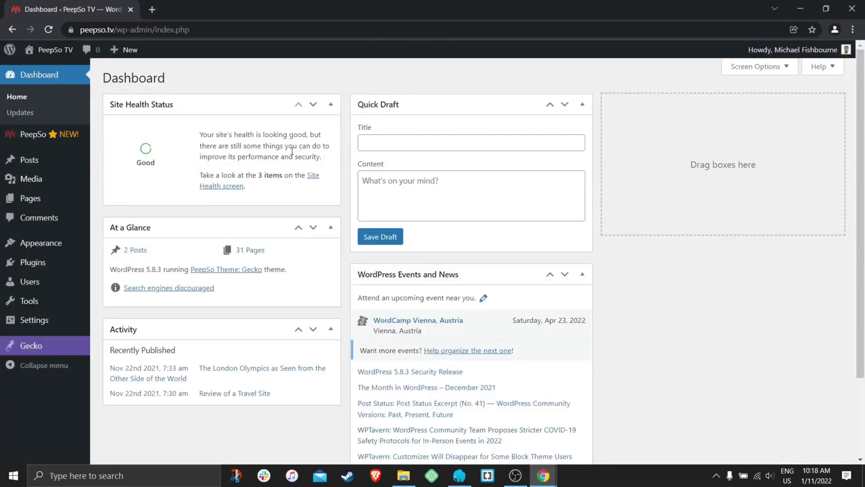
{"action": "mouse_move", "coordinate": [27, 199]}
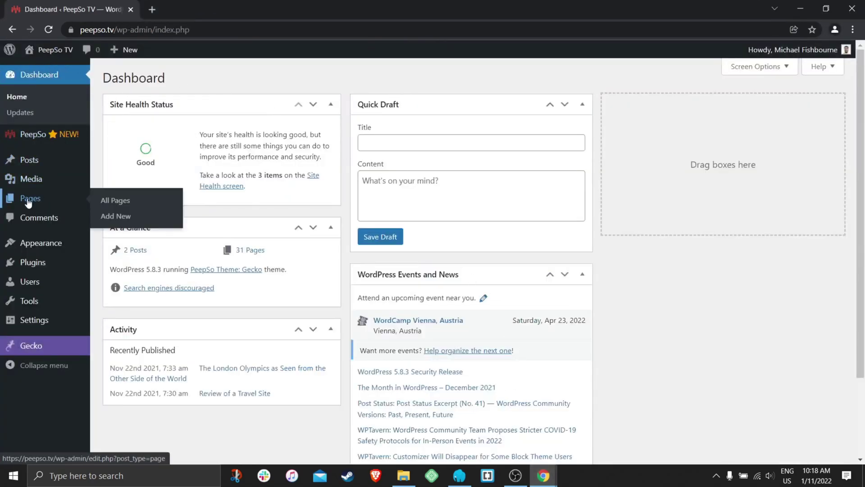
{"action": "left_click", "coordinate": [106, 202]}
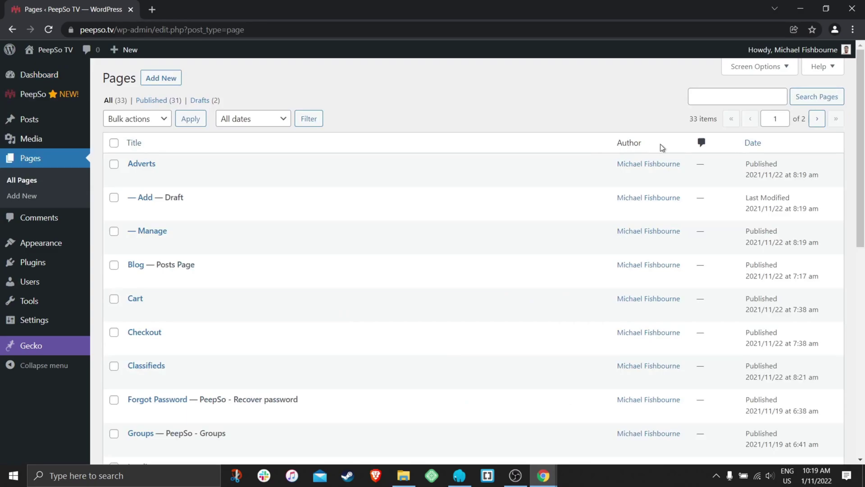
{"action": "left_click", "coordinate": [715, 97]}
{"action": "type", "text": "privacy policy"}
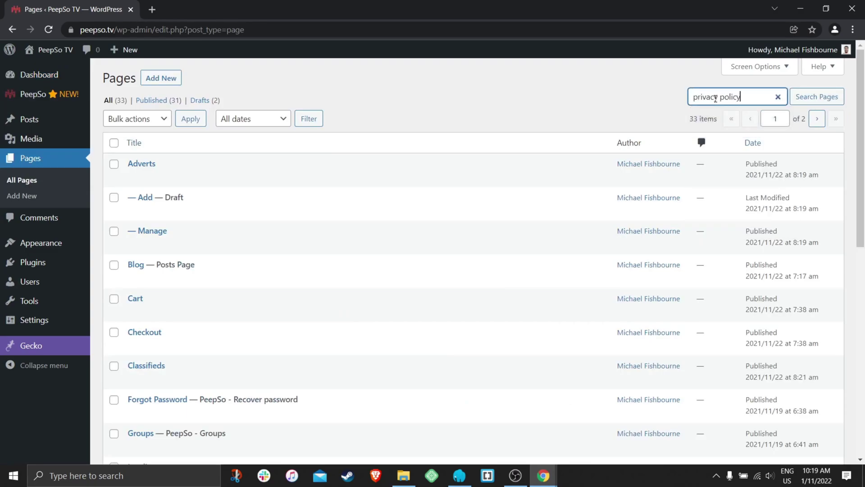
{"action": "key", "text": "Return"}
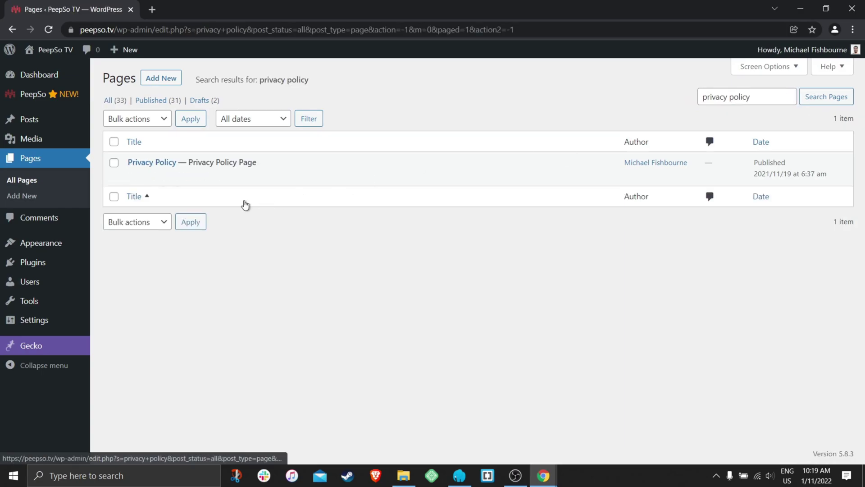
Open the Privacy Policy page in the editor and read its ID, 3, from the address.
{"action": "left_click", "coordinate": [132, 176]}
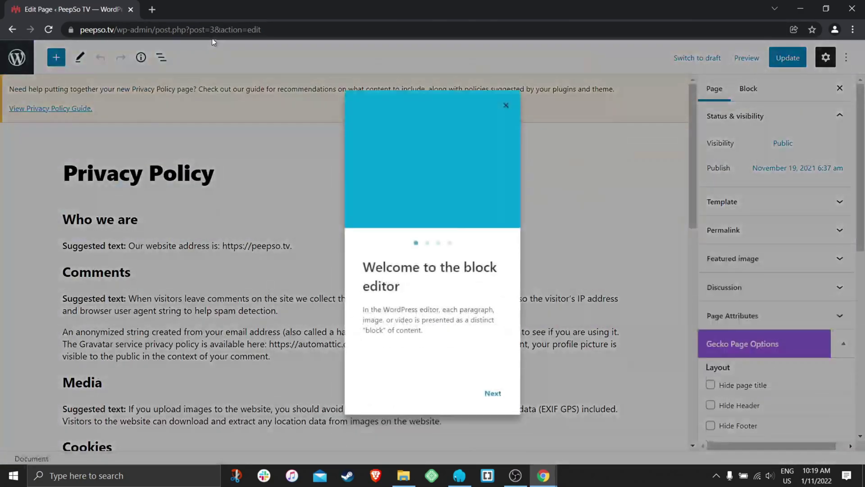
{"action": "left_click", "coordinate": [506, 105]}
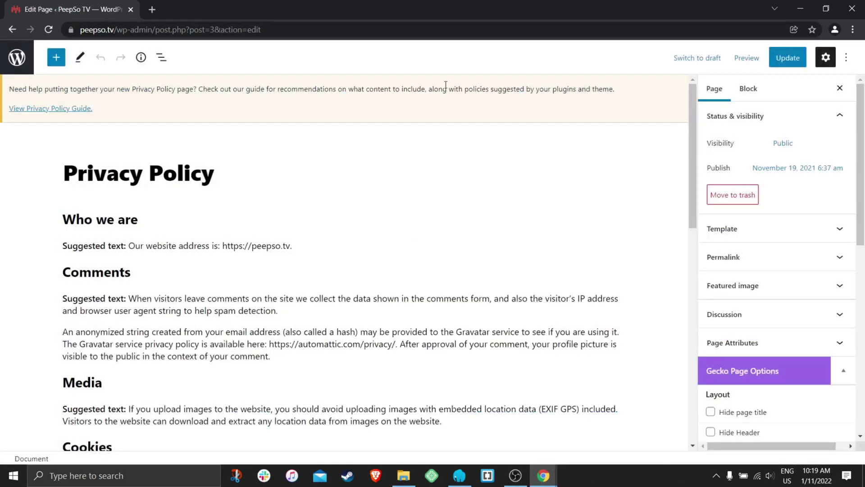
{"action": "left_click_drag", "start_coordinate": [214, 28], "coordinate": [194, 28]}
{"action": "left_click", "coordinate": [231, 30]}
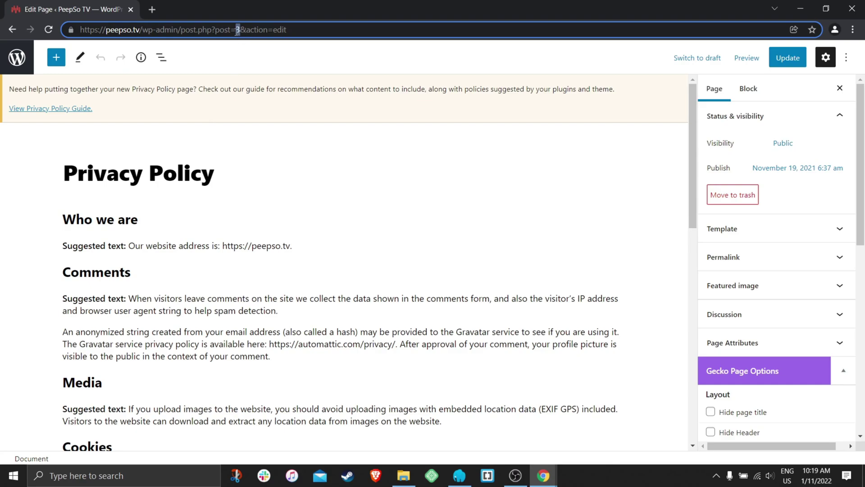
Enter page ID 3 in Gecko's Redirect exceptions setting and save the changes.
{"action": "left_click", "coordinate": [12, 29]}
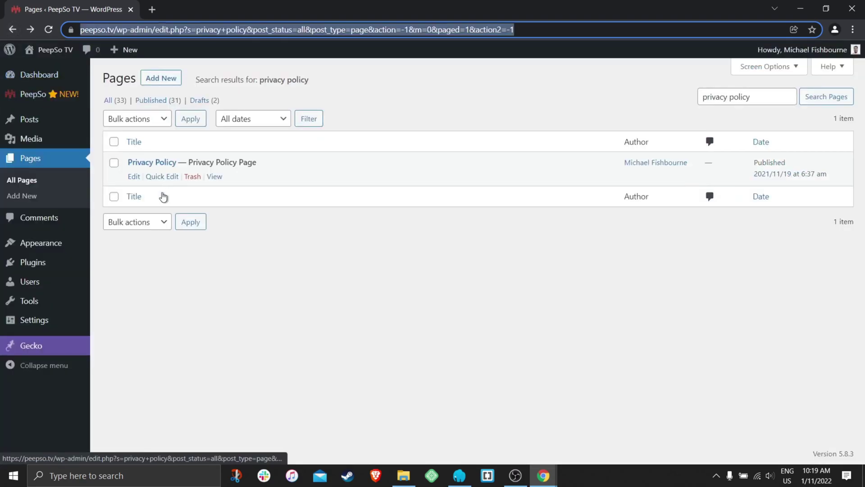
{"action": "mouse_move", "coordinate": [30, 348]}
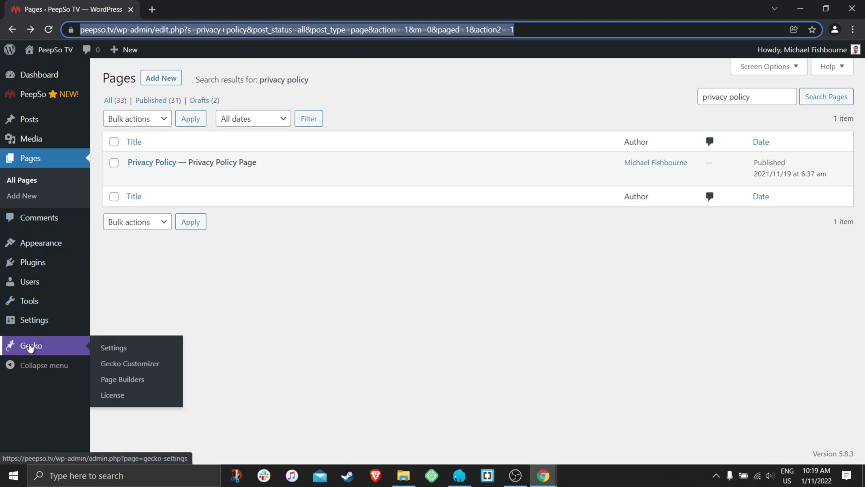
{"action": "left_click", "coordinate": [110, 348]}
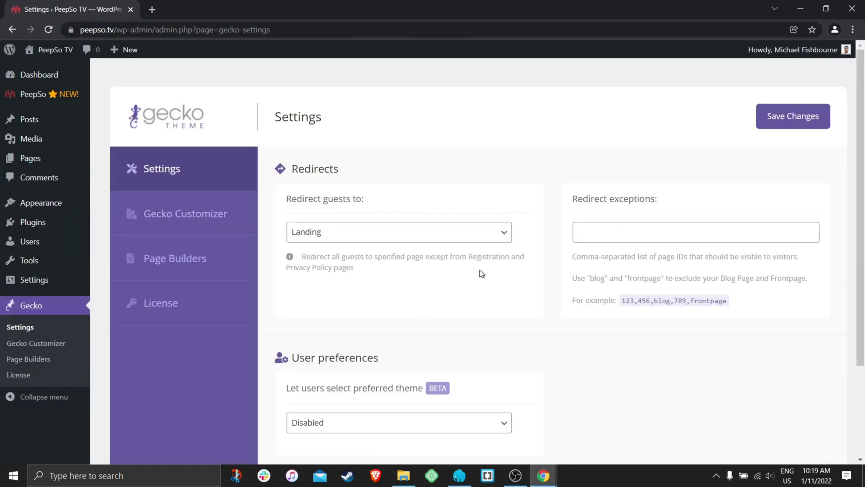
{"action": "left_click_drag", "start_coordinate": [666, 201], "coordinate": [571, 202]}
{"action": "left_click", "coordinate": [592, 233]}
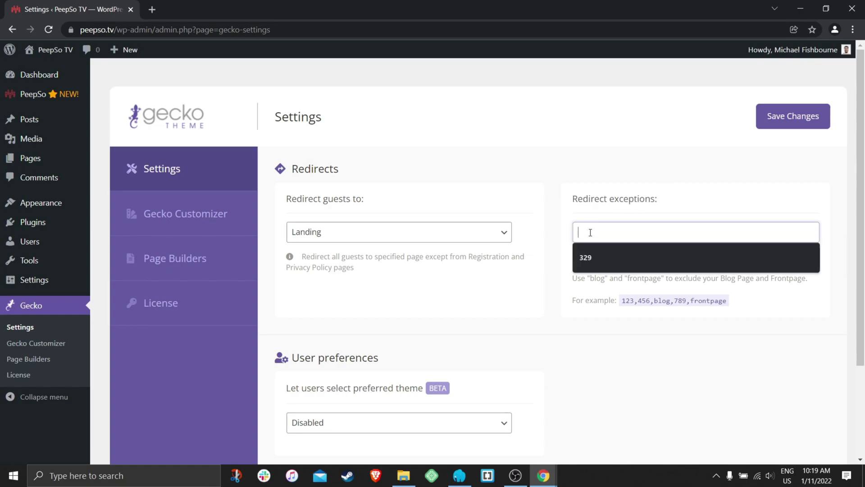
{"action": "type", "text": "3"}
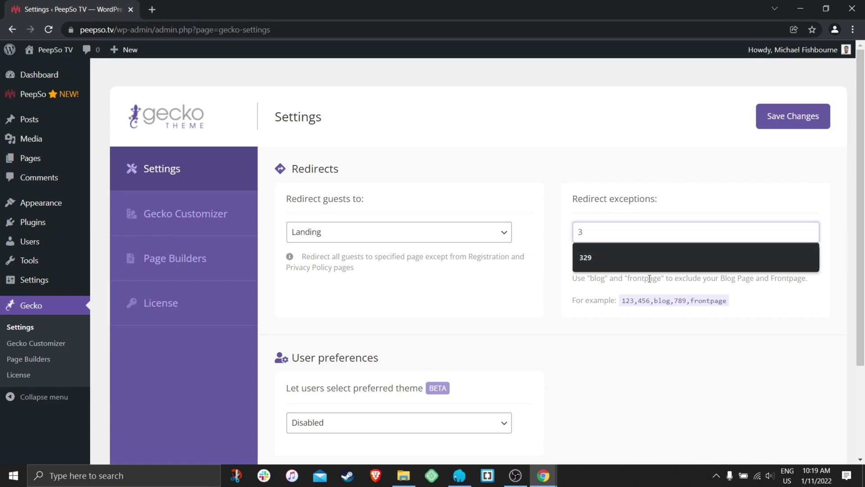
{"action": "left_click", "coordinate": [618, 354]}
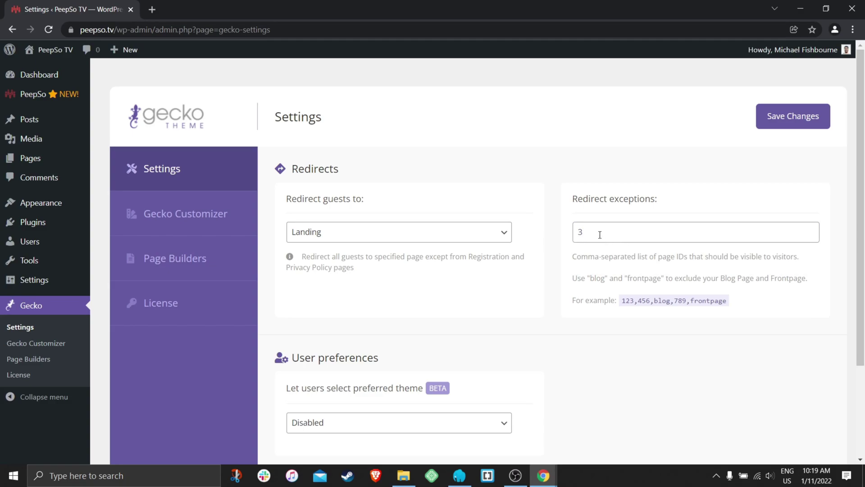
{"action": "scroll", "coordinate": [716, 320], "scroll_direction": "down", "scroll_amount": 3}
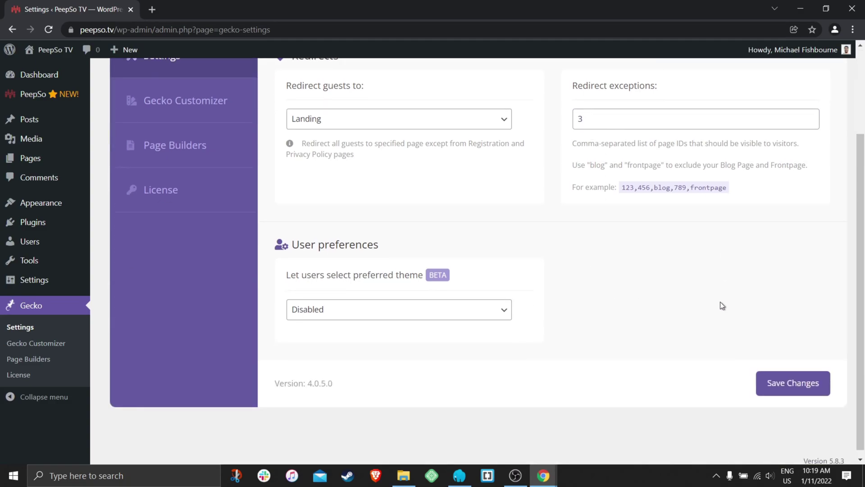
{"action": "left_click", "coordinate": [801, 378]}
Search All Pages for 'tos'.
{"action": "mouse_move", "coordinate": [36, 229]}
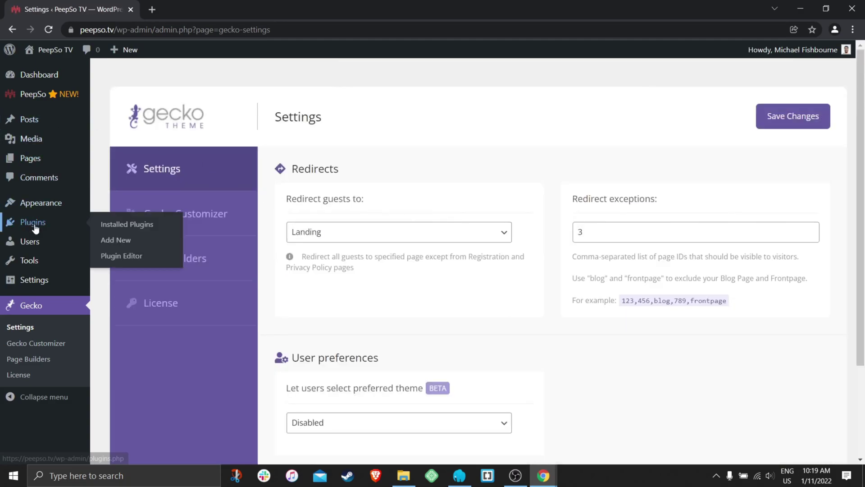
{"action": "mouse_move", "coordinate": [31, 162]}
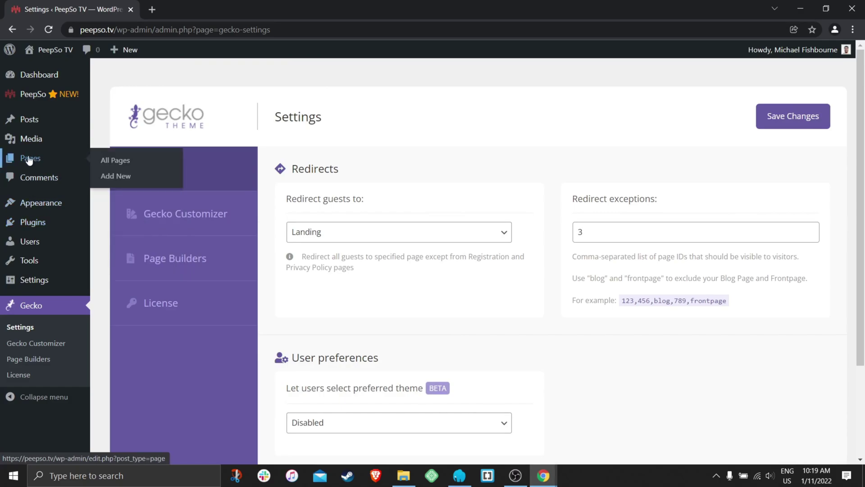
{"action": "left_click", "coordinate": [116, 162]}
{"action": "left_click", "coordinate": [705, 97]}
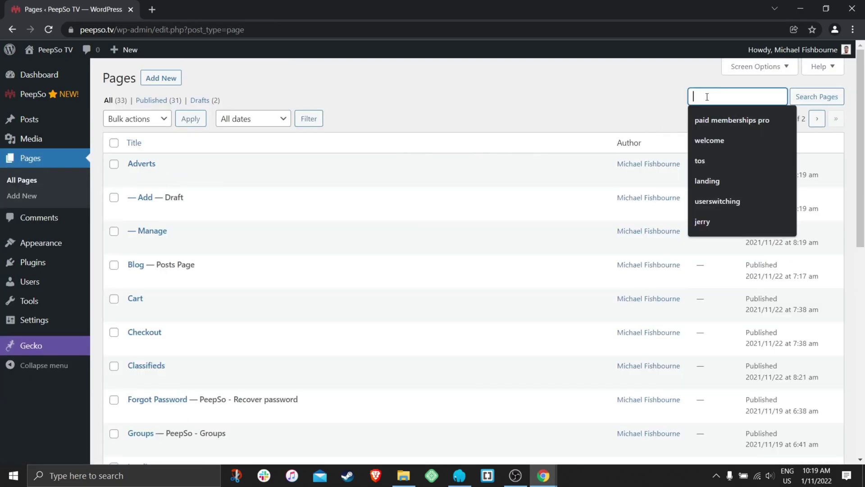
{"action": "left_click", "coordinate": [700, 161]}
{"action": "key", "text": "Return"}
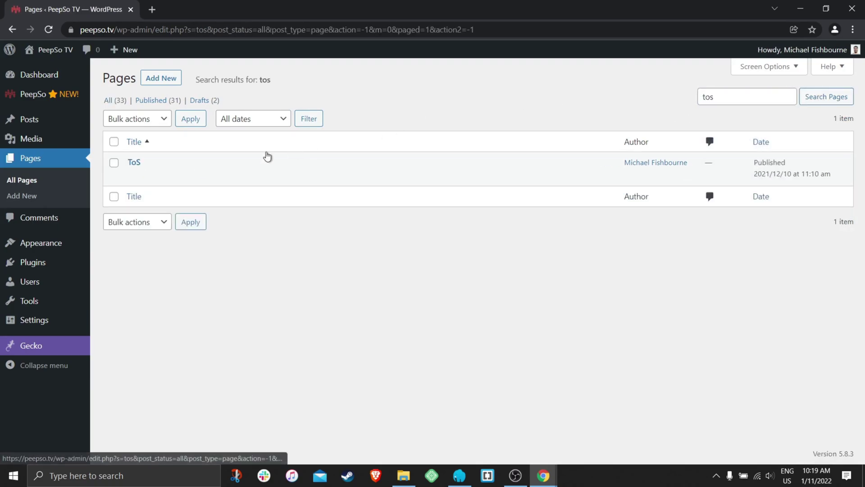
Open the ToS page editor, copy its ID 329 from the address, and return to Pages.
{"action": "left_click", "coordinate": [133, 178]}
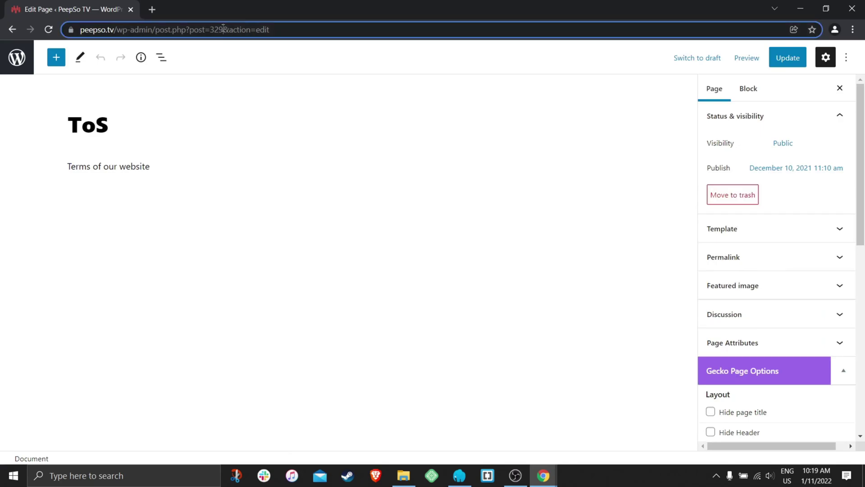
{"action": "mouse_move", "coordinate": [224, 29]}
{"action": "left_mouse_down"}
{"action": "mouse_move", "coordinate": [190, 30]}
{"action": "mouse_move", "coordinate": [214, 30]}
{"action": "left_mouse_up"}
{"action": "right_click", "coordinate": [242, 28]}
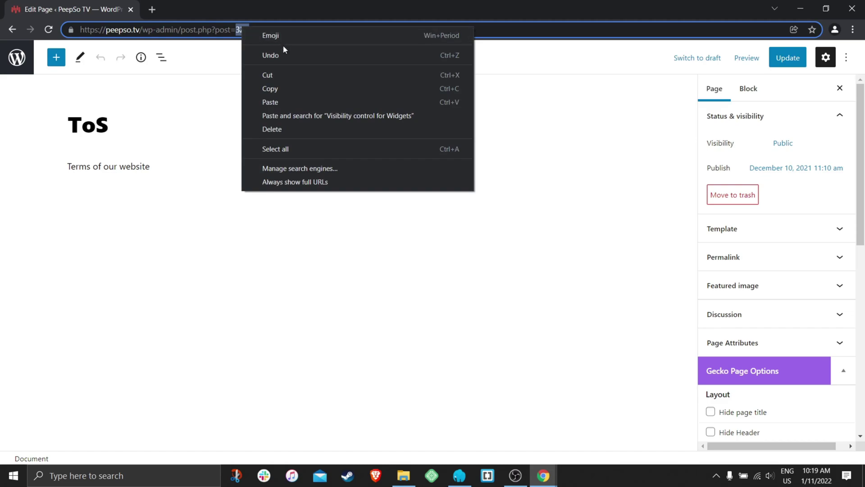
{"action": "left_click", "coordinate": [276, 87]}
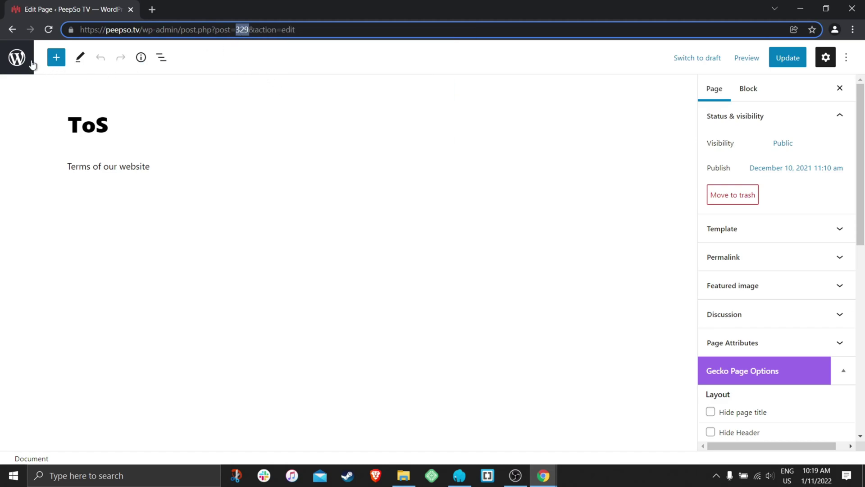
{"action": "left_click", "coordinate": [17, 58]}
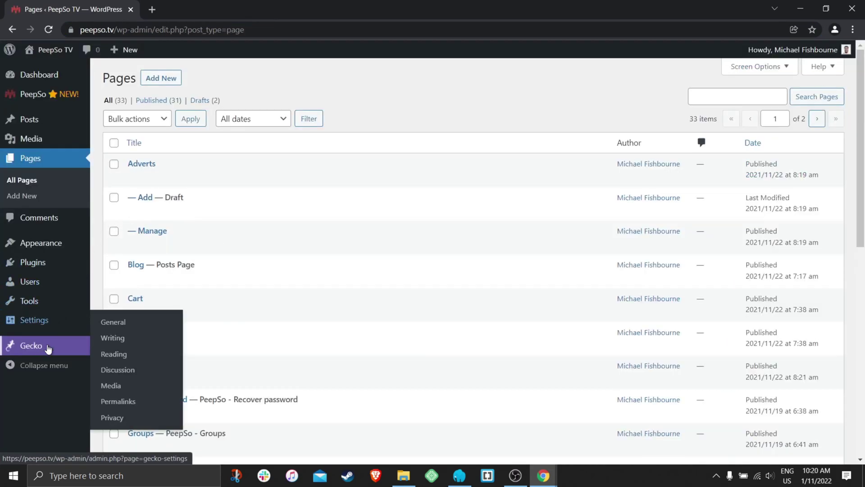
Add a comma after 3 in Gecko's Redirect exceptions, following the example ID list format.
{"action": "mouse_move", "coordinate": [27, 346]}
{"action": "left_click", "coordinate": [114, 353]}
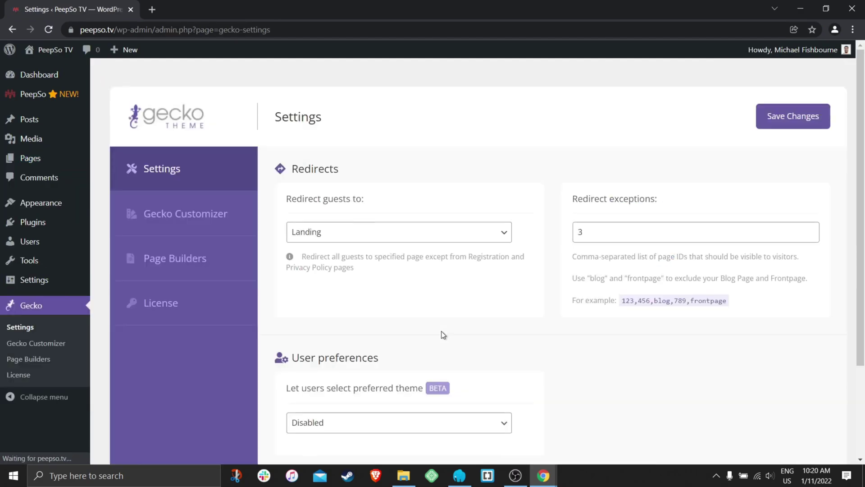
{"action": "left_click", "coordinate": [594, 235]}
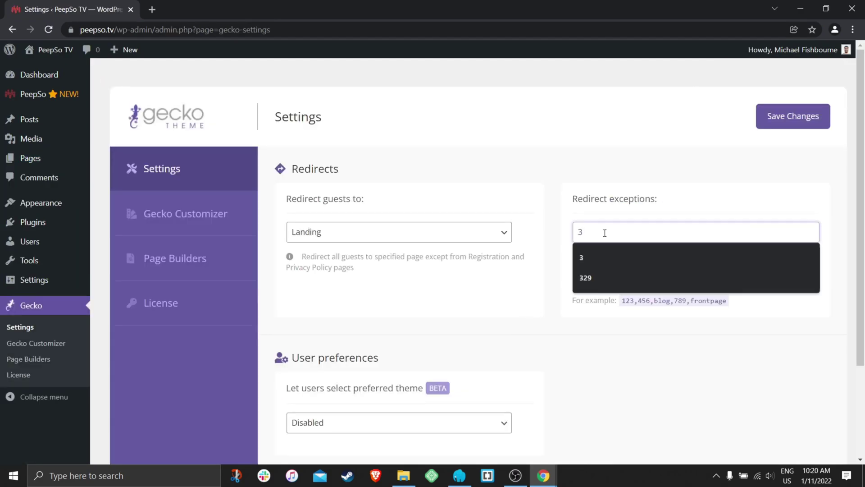
{"action": "type", "text": ",329"}
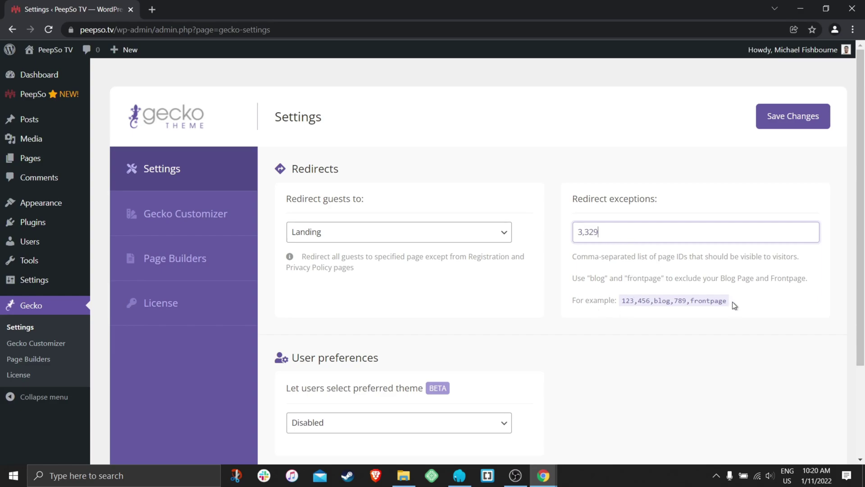
{"action": "left_click_drag", "start_coordinate": [734, 302], "coordinate": [645, 308]}
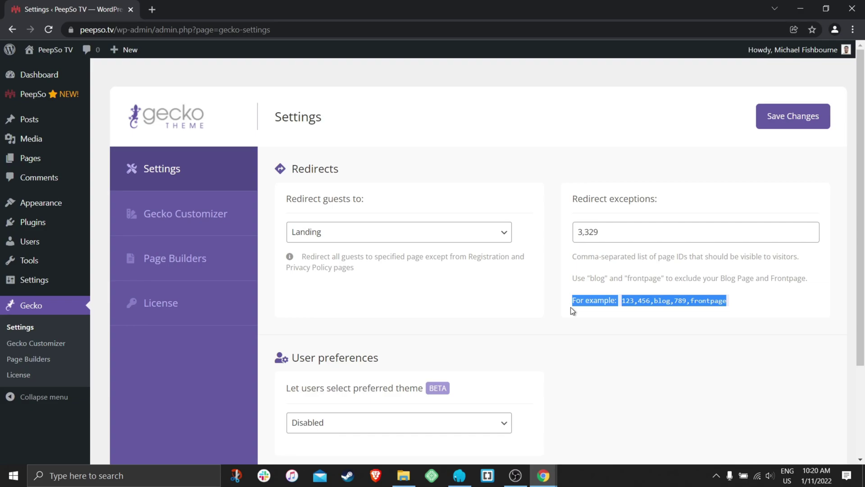
{"action": "left_click_drag", "start_coordinate": [570, 307], "coordinate": [637, 312]}
{"action": "left_click", "coordinate": [677, 323]}
{"action": "scroll", "coordinate": [676, 324], "scroll_direction": "down", "scroll_amount": 3}
{"action": "scroll", "coordinate": [671, 332], "scroll_direction": "up", "scroll_amount": 3}
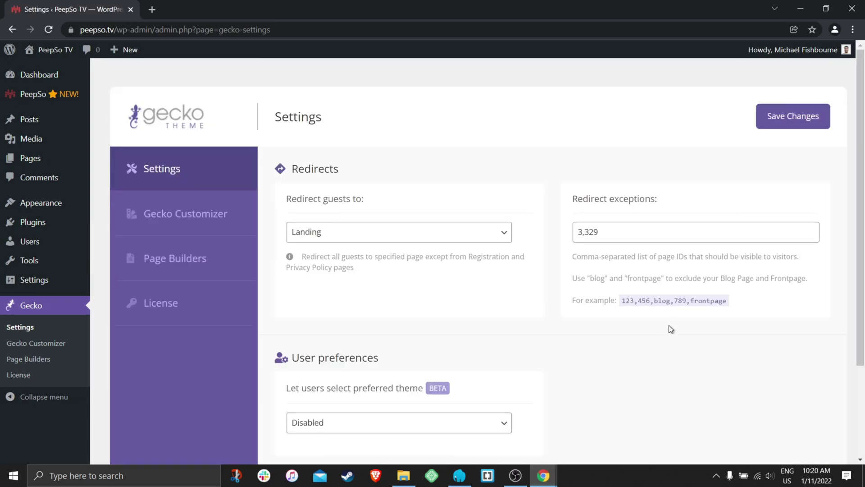
As a guest, reload the Landing page and try the Privacy Policy and ToS footer links.
{"action": "mouse_move", "coordinate": [543, 475]}
{"action": "left_click", "coordinate": [599, 430]}
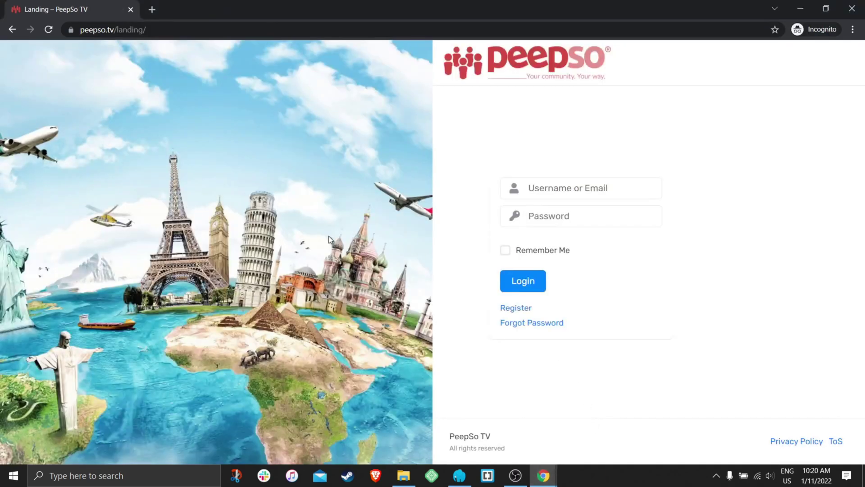
{"action": "key", "text": "F5"}
{"action": "left_click", "coordinate": [807, 441]}
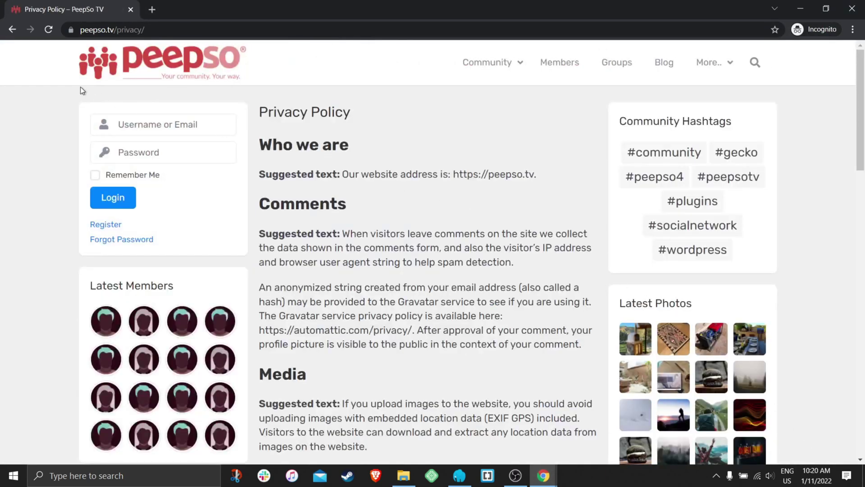
{"action": "left_click", "coordinate": [13, 30]}
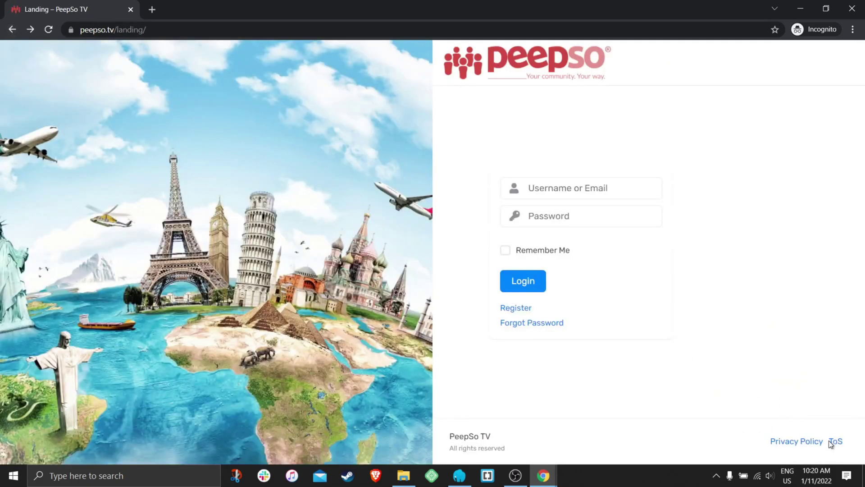
{"action": "left_click", "coordinate": [835, 441]}
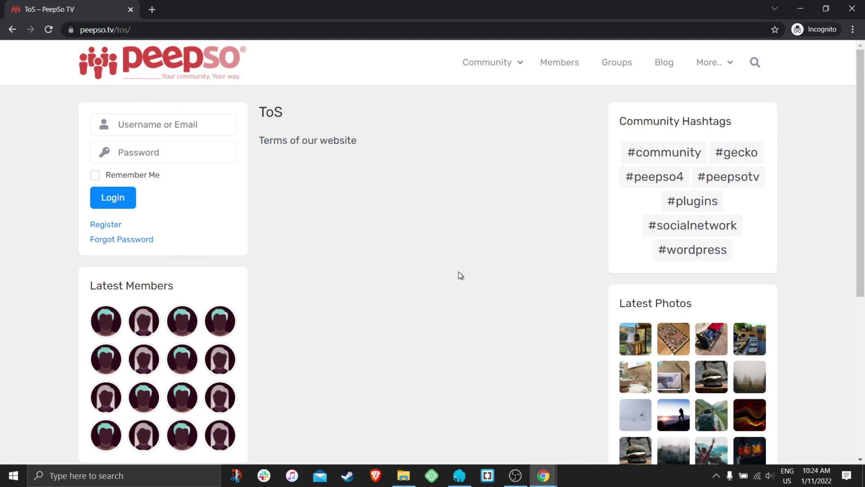
Open the Privacy Policy page as a guest and scroll through it, sidebar widgets included.
{"action": "scroll", "coordinate": [459, 270], "scroll_direction": "down", "scroll_amount": 6}
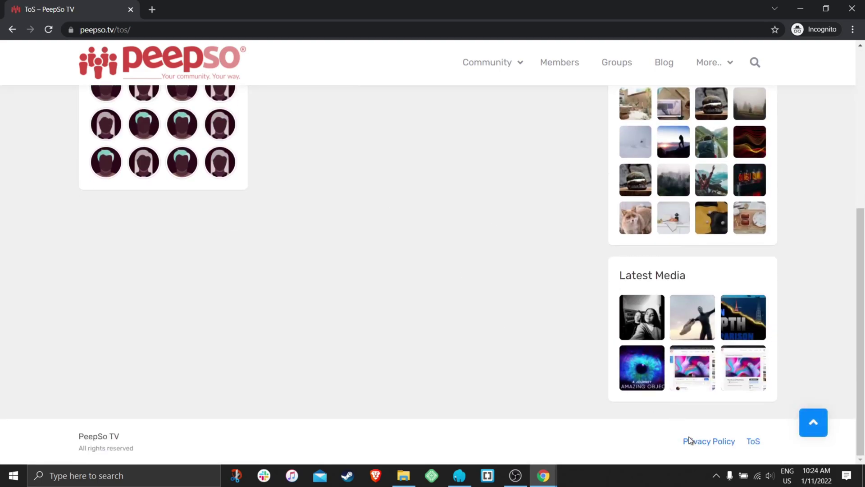
{"action": "left_click", "coordinate": [691, 441]}
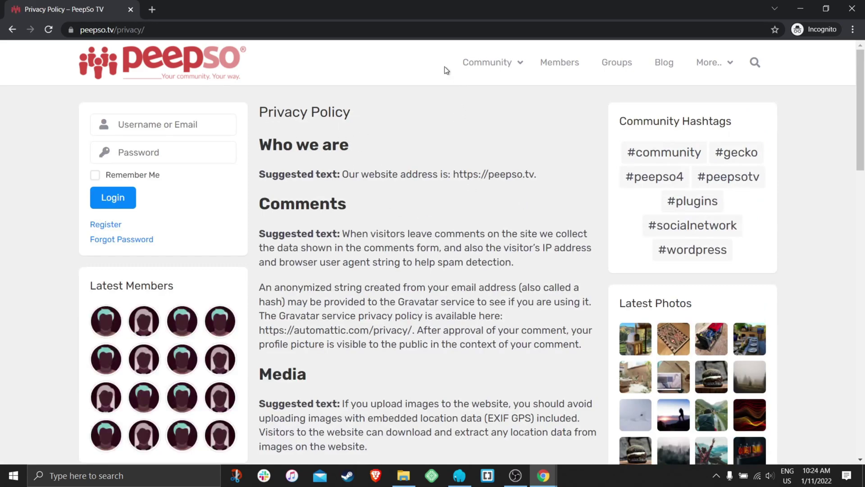
{"action": "mouse_move", "coordinate": [734, 68]}
{"action": "scroll", "coordinate": [588, 313], "scroll_direction": "down", "scroll_amount": 6}
{"action": "scroll", "coordinate": [461, 328], "scroll_direction": "down", "scroll_amount": 3}
{"action": "scroll", "coordinate": [461, 320], "scroll_direction": "up", "scroll_amount": 9}
{"action": "scroll", "coordinate": [494, 199], "scroll_direction": "down", "scroll_amount": 5}
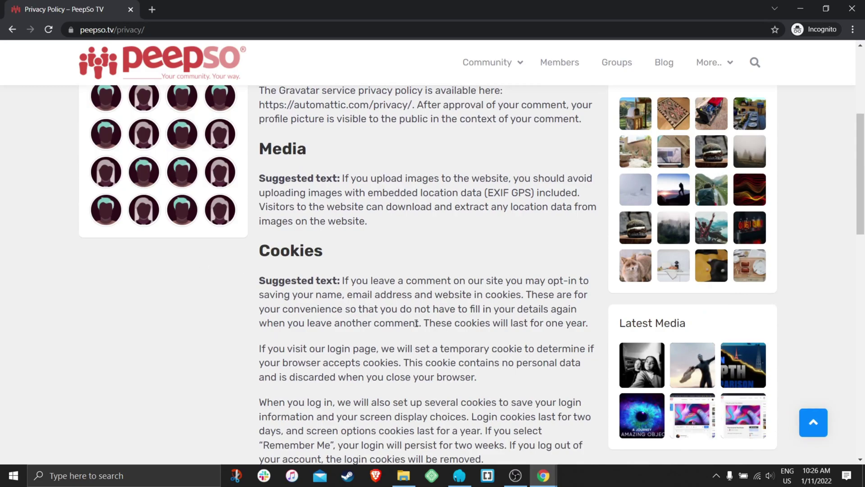
{"action": "scroll", "coordinate": [415, 323], "scroll_direction": "up", "scroll_amount": 5}
{"action": "scroll", "coordinate": [584, 360], "scroll_direction": "down", "scroll_amount": 4}
{"action": "scroll", "coordinate": [576, 343], "scroll_direction": "down", "scroll_amount": 3}
{"action": "scroll", "coordinate": [488, 332], "scroll_direction": "up", "scroll_amount": 6}
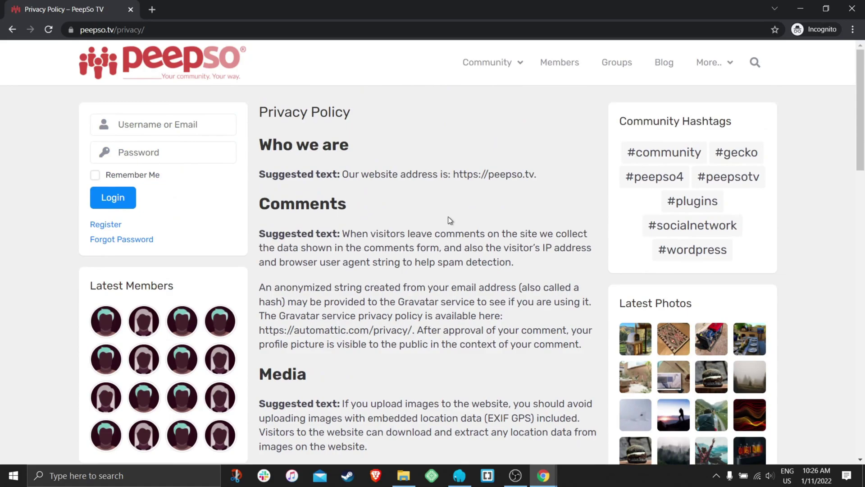
Search plugins for 'widget op', then install and activate Widget Options.
{"action": "mouse_move", "coordinate": [543, 475]}
{"action": "left_click", "coordinate": [498, 434]}
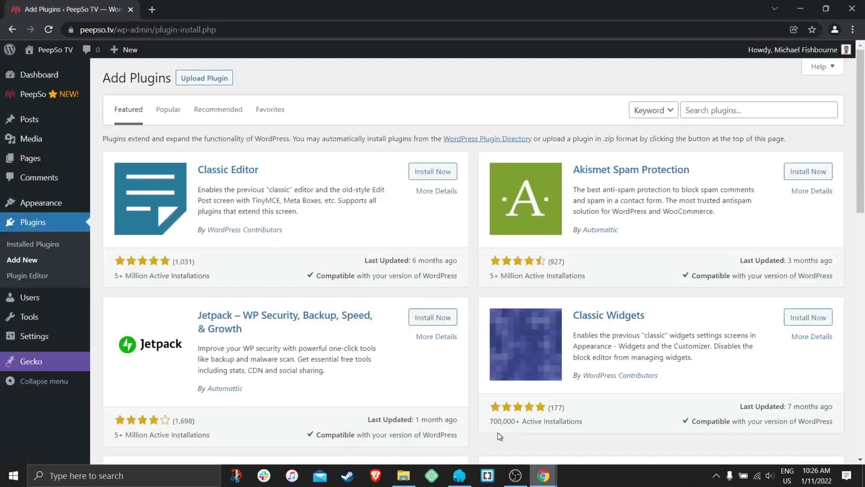
{"action": "left_click", "coordinate": [707, 110]}
{"action": "type", "text": "wid"}
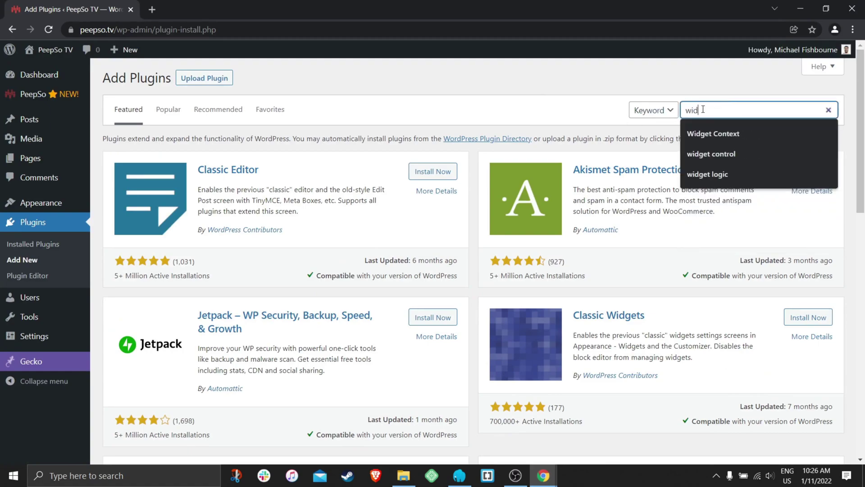
{"action": "type", "text": "get options"}
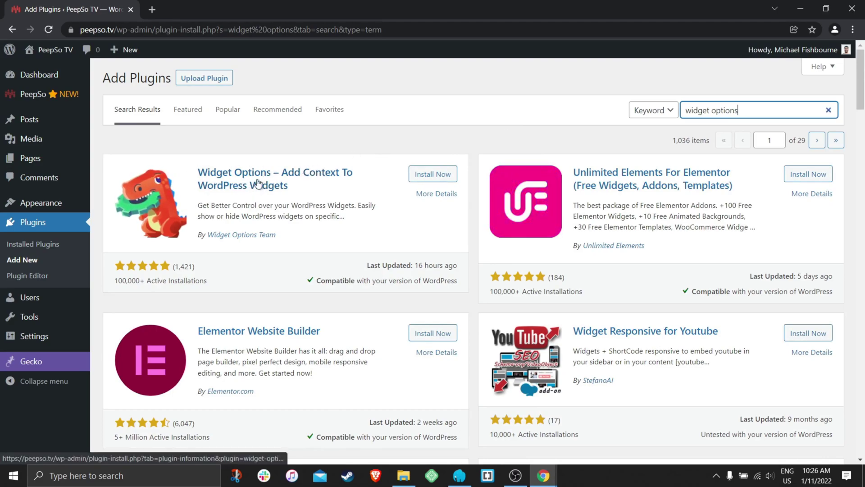
{"action": "left_click", "coordinate": [428, 177]}
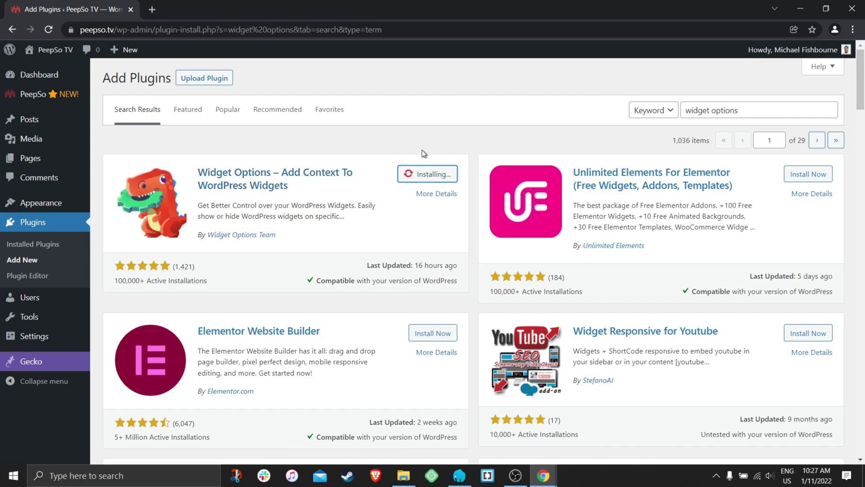
{"action": "left_click", "coordinate": [428, 174]}
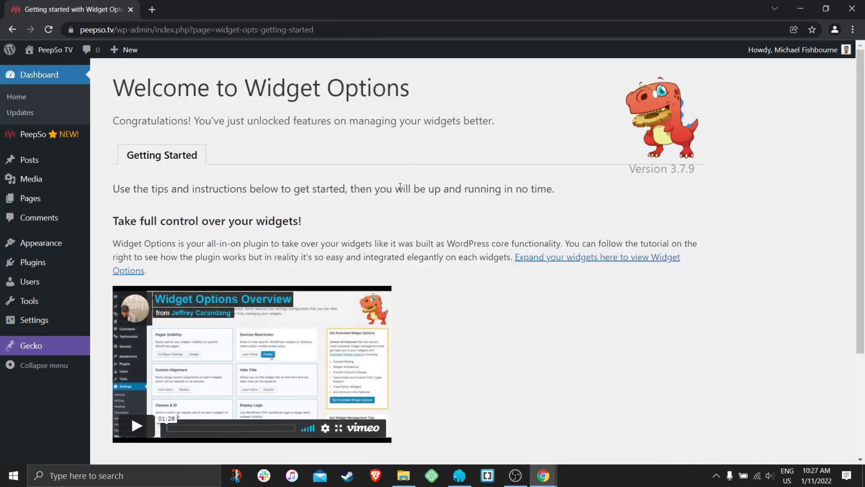
Go to the Appearance > Widgets page.
{"action": "scroll", "coordinate": [400, 186], "scroll_direction": "down", "scroll_amount": 3}
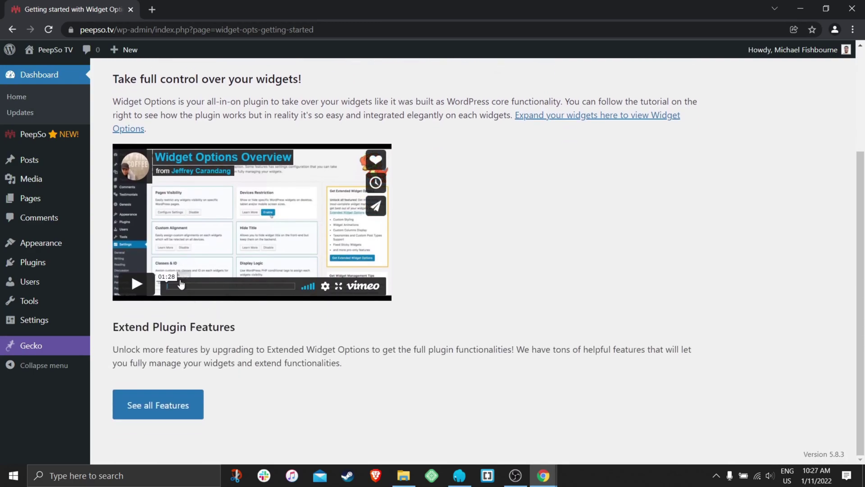
{"action": "mouse_move", "coordinate": [58, 245]}
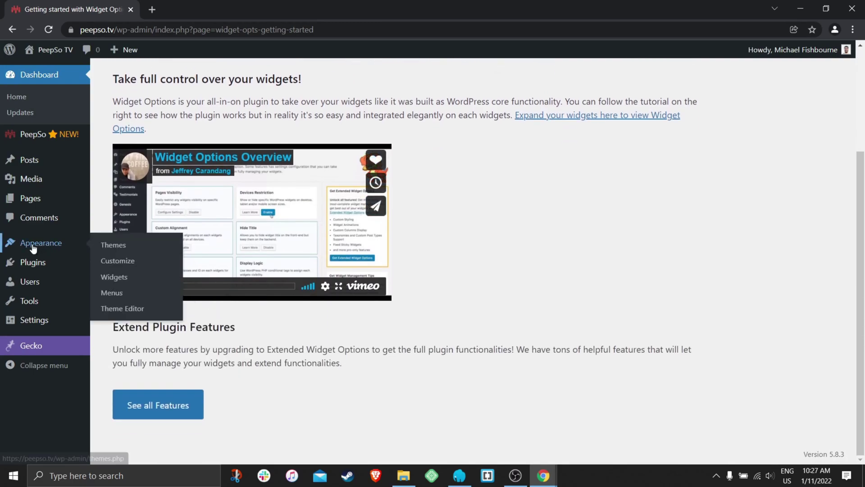
{"action": "left_click", "coordinate": [116, 277]}
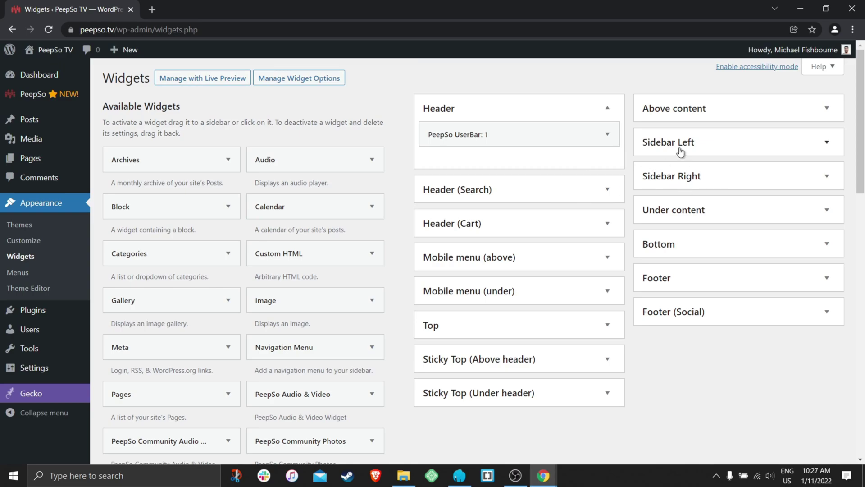
Expand Sidebar Left and Sidebar Right and inspect the Community Hashtags widget.
{"action": "left_click", "coordinate": [761, 149]}
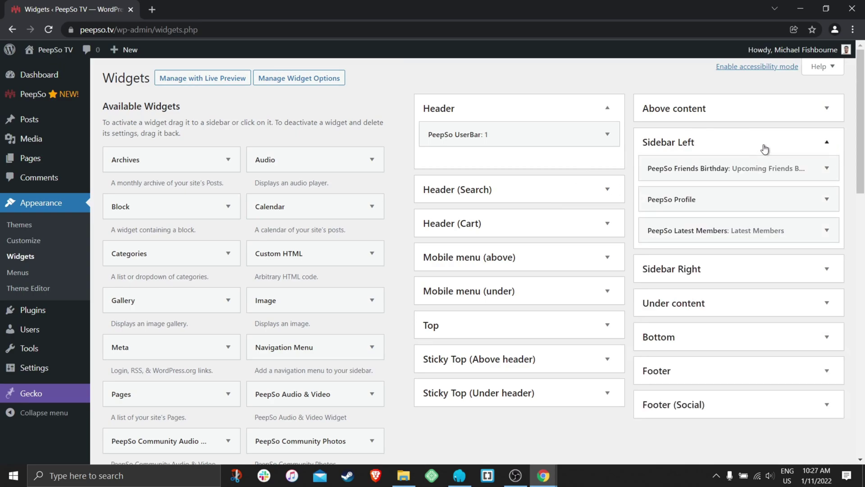
{"action": "left_click", "coordinate": [719, 146]}
{"action": "left_click", "coordinate": [777, 179]}
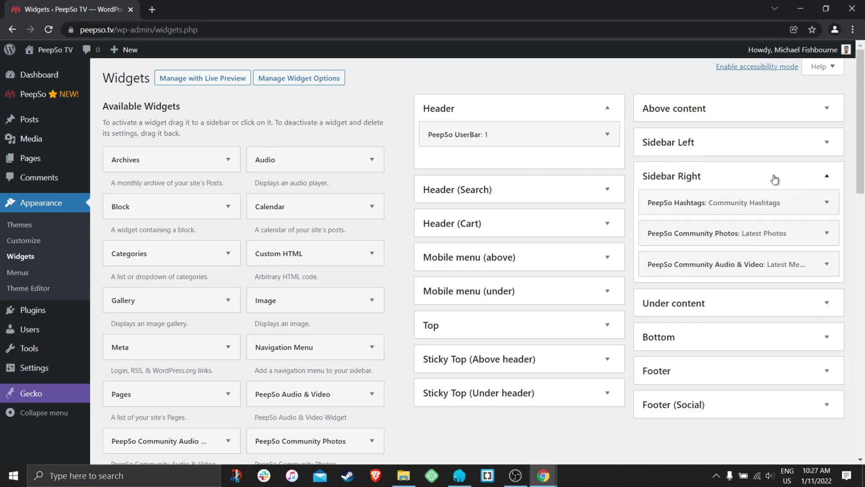
{"action": "left_click", "coordinate": [694, 204]}
{"action": "scroll", "coordinate": [730, 261], "scroll_direction": "down", "scroll_amount": 5}
{"action": "scroll", "coordinate": [735, 251], "scroll_direction": "up", "scroll_amount": 5}
{"action": "left_click", "coordinate": [733, 179]}
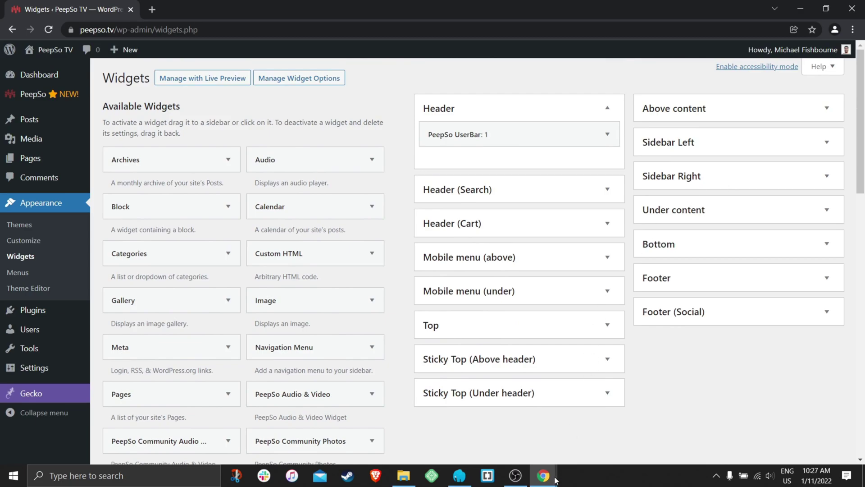
Compare against the guest's Privacy Policy window, then return to the Widgets page.
{"action": "mouse_move", "coordinate": [543, 475]}
{"action": "left_click", "coordinate": [721, 428]}
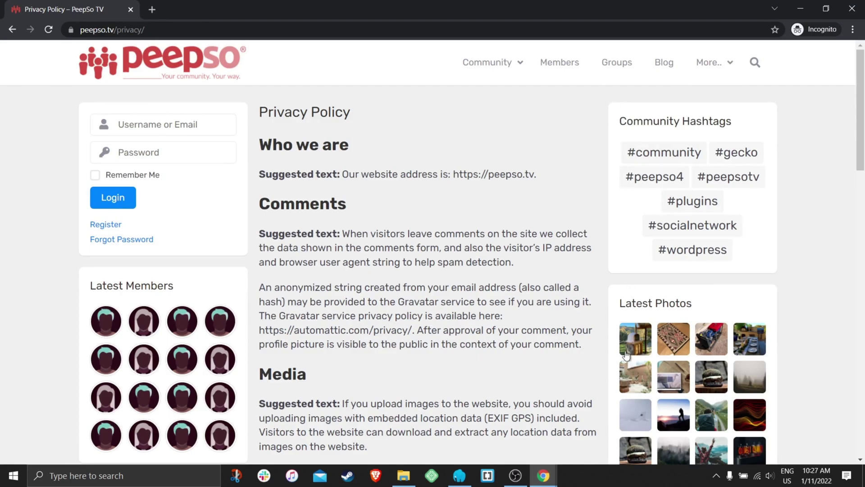
{"action": "mouse_move", "coordinate": [543, 475]}
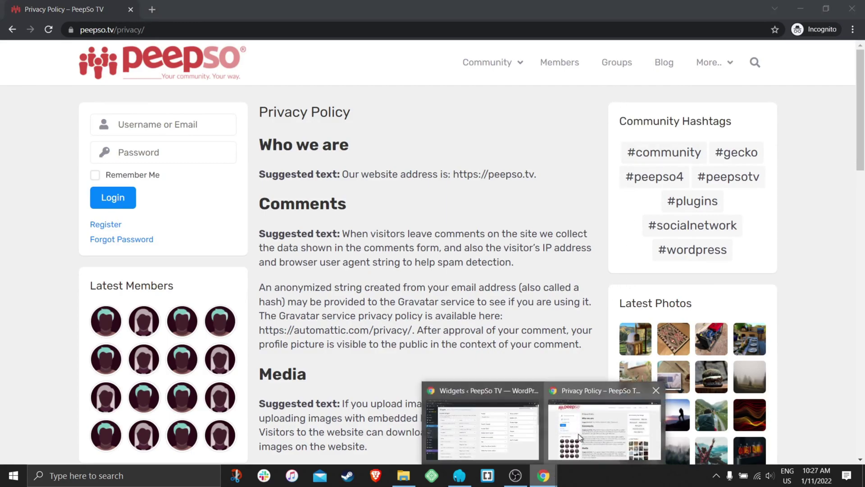
{"action": "left_click", "coordinate": [482, 428]}
Reopen the Community Hashtags widget and browse its page and login-state visibility options.
{"action": "left_click", "coordinate": [735, 180]}
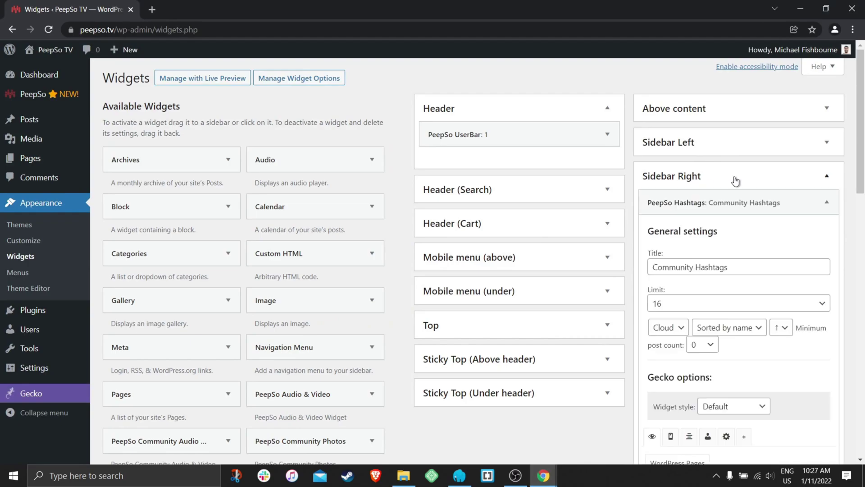
{"action": "scroll", "coordinate": [756, 251], "scroll_direction": "down", "scroll_amount": 2}
{"action": "scroll", "coordinate": [755, 249], "scroll_direction": "down", "scroll_amount": 5}
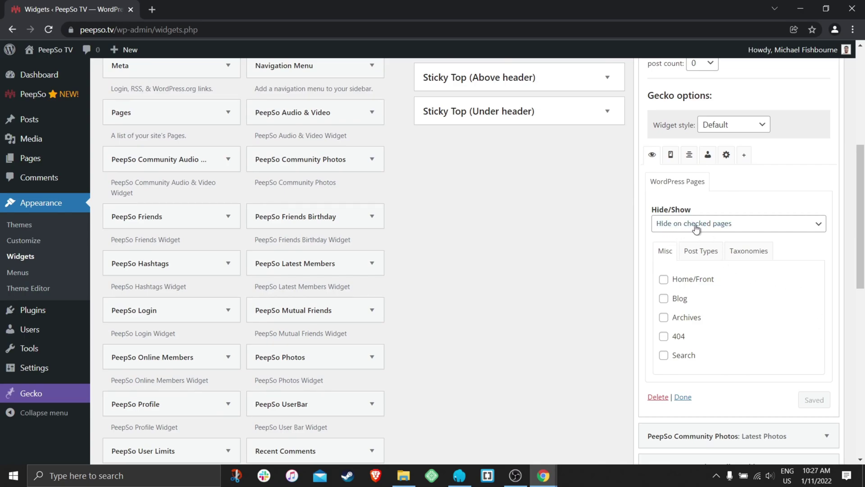
{"action": "left_click", "coordinate": [739, 225]}
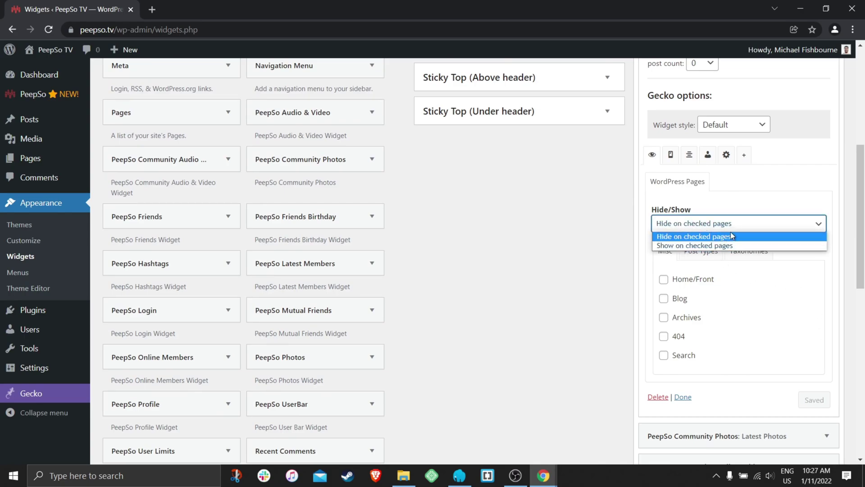
{"action": "left_click", "coordinate": [746, 205]}
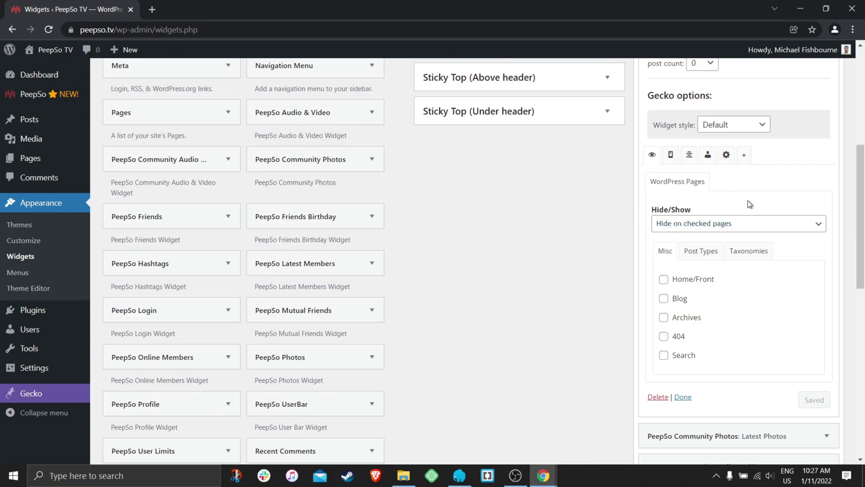
{"action": "left_click", "coordinate": [709, 157]}
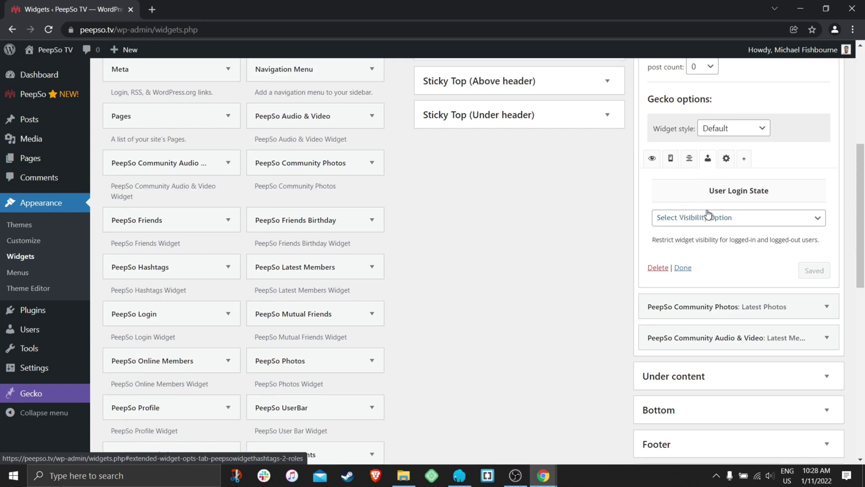
{"action": "scroll", "coordinate": [684, 210], "scroll_direction": "up", "scroll_amount": 5}
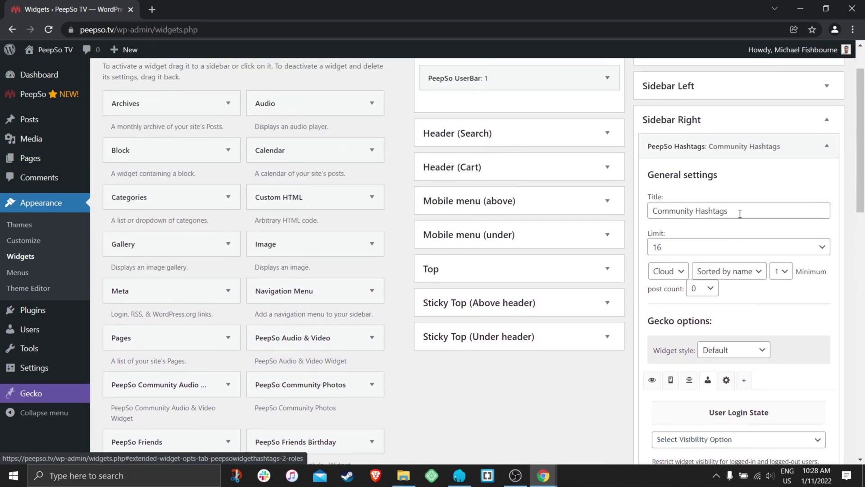
Set Community Hashtags to 'Show only for Logged-in Users' and save the widget.
{"action": "triple_click", "coordinate": [740, 213]}
{"action": "scroll", "coordinate": [688, 236], "scroll_direction": "down", "scroll_amount": 5}
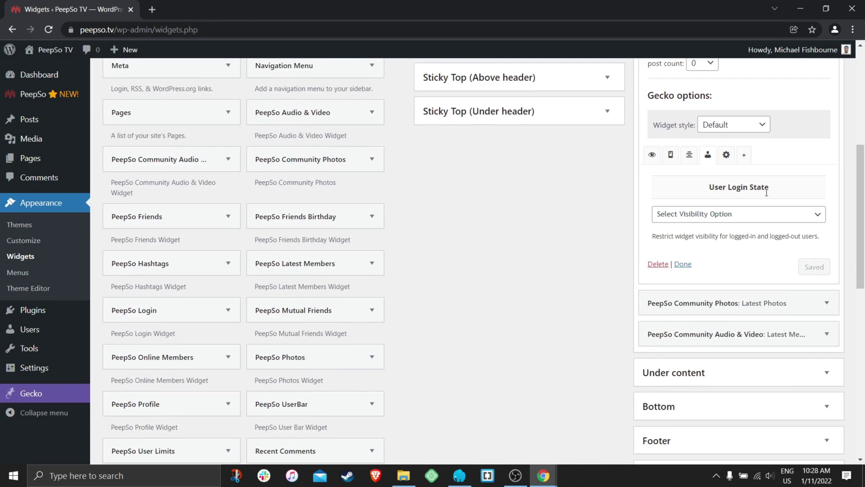
{"action": "left_click", "coordinate": [751, 216]}
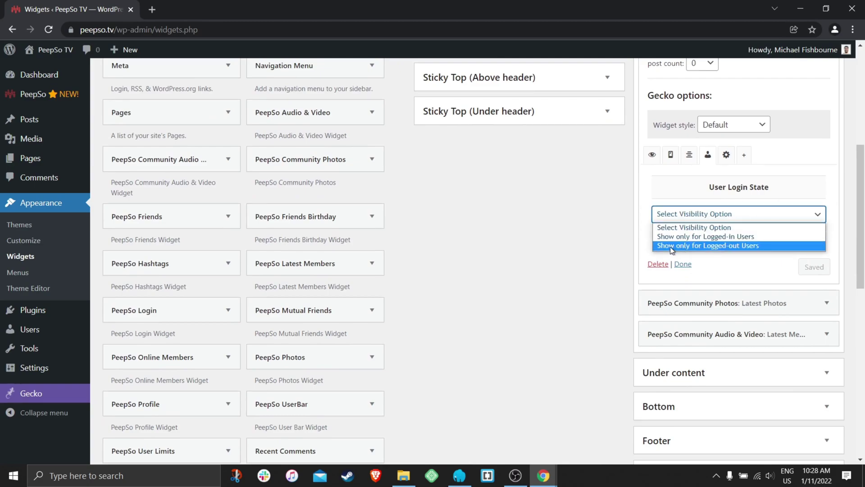
{"action": "left_click", "coordinate": [707, 237]}
{"action": "left_click", "coordinate": [815, 266]}
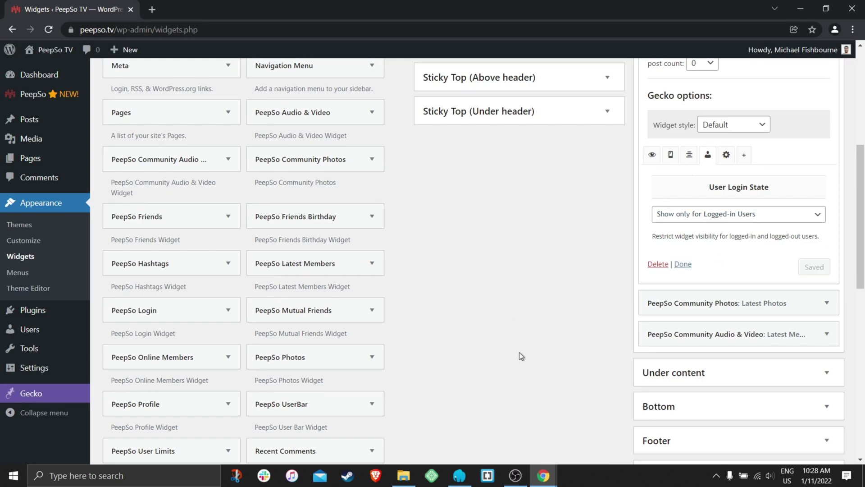
Reload the guest Privacy Policy page and confirm Community Hashtags is gone, with Latest Photos now on top.
{"action": "mouse_move", "coordinate": [543, 476]}
{"action": "left_click", "coordinate": [570, 426]}
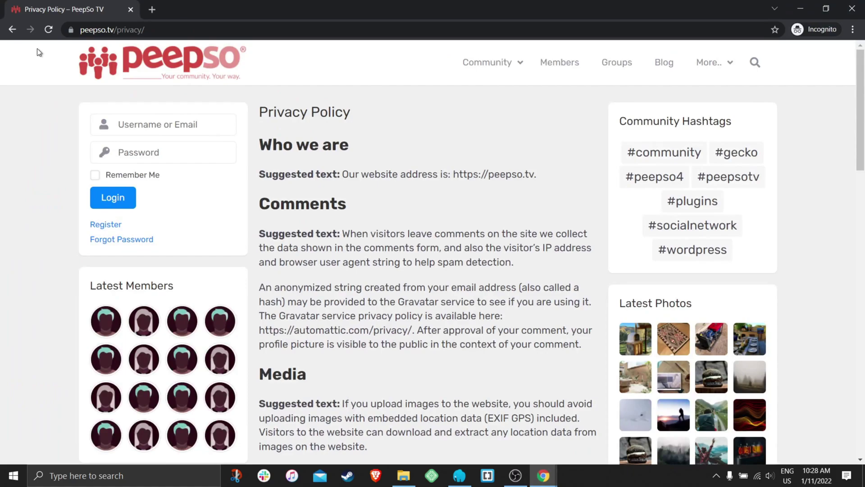
{"action": "left_click", "coordinate": [48, 31]}
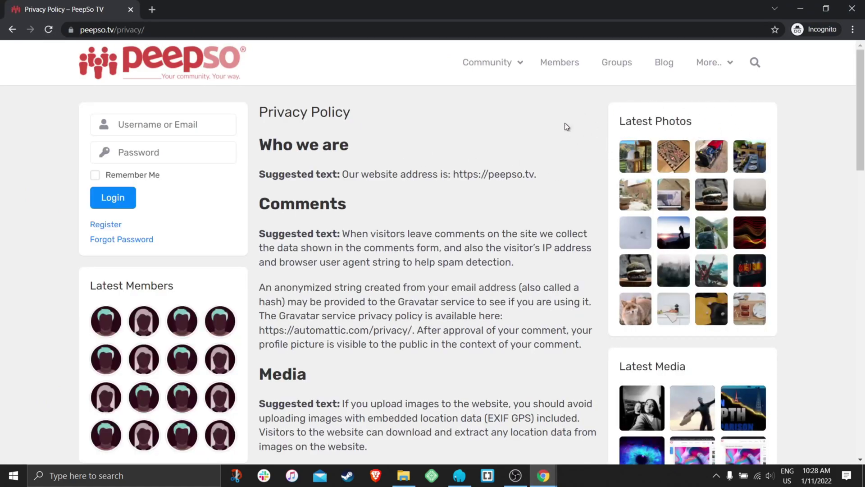
{"action": "scroll", "coordinate": [555, 293], "scroll_direction": "down", "scroll_amount": 4}
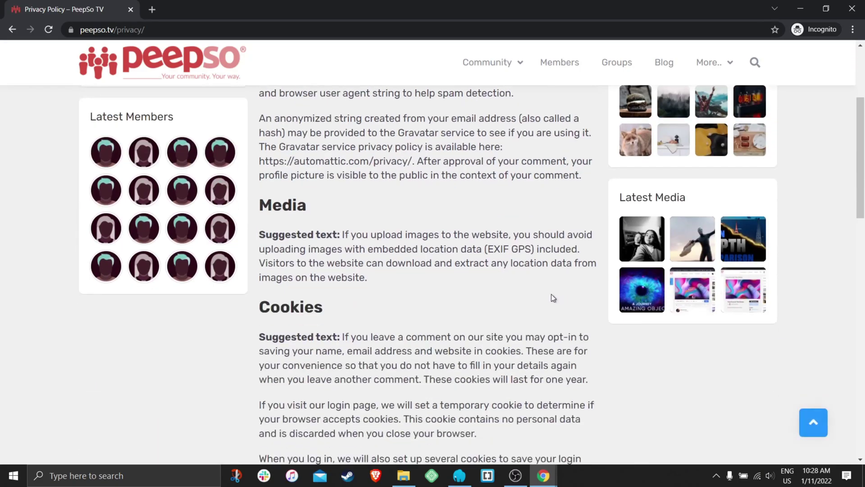
{"action": "scroll", "coordinate": [557, 295], "scroll_direction": "up", "scroll_amount": 2}
{"action": "scroll", "coordinate": [565, 265], "scroll_direction": "up", "scroll_amount": 1}
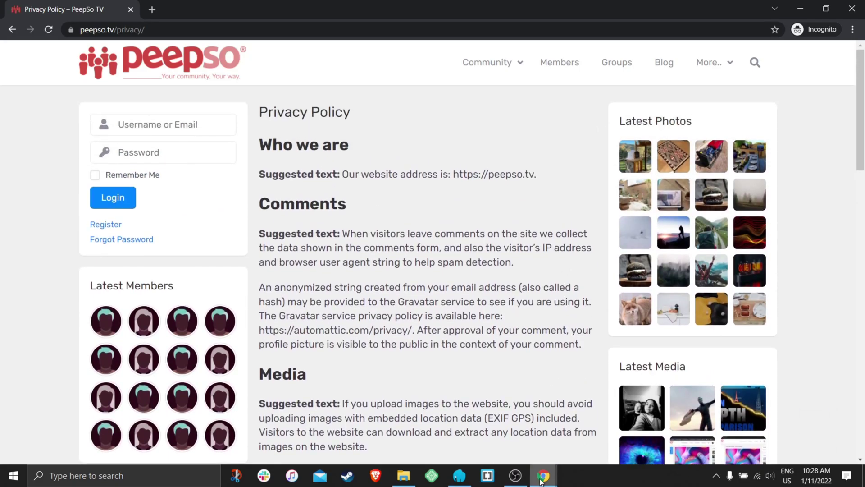
Set the Latest Photos widget to 'Show only for Logged-in Users' in Gecko options and save it.
{"action": "mouse_move", "coordinate": [544, 475]}
{"action": "left_click", "coordinate": [483, 433]}
{"action": "scroll", "coordinate": [754, 286], "scroll_direction": "down", "scroll_amount": 1}
{"action": "scroll", "coordinate": [755, 286], "scroll_direction": "down", "scroll_amount": 1}
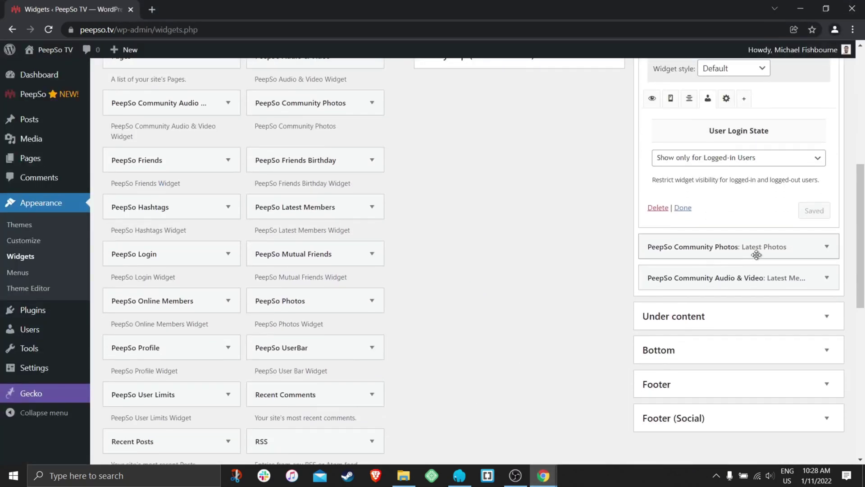
{"action": "left_click", "coordinate": [775, 247]}
{"action": "scroll", "coordinate": [777, 259], "scroll_direction": "down", "scroll_amount": 5}
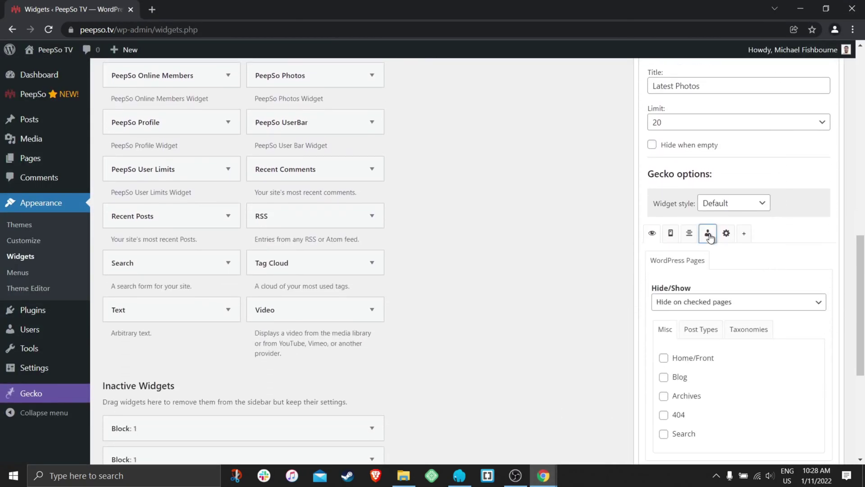
{"action": "left_click", "coordinate": [706, 233]}
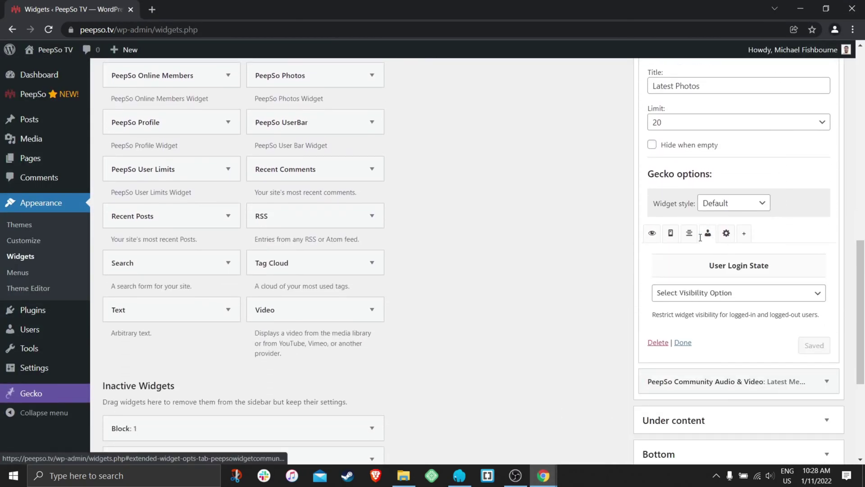
{"action": "scroll", "coordinate": [767, 240], "scroll_direction": "down", "scroll_amount": 1}
{"action": "left_click", "coordinate": [764, 236]}
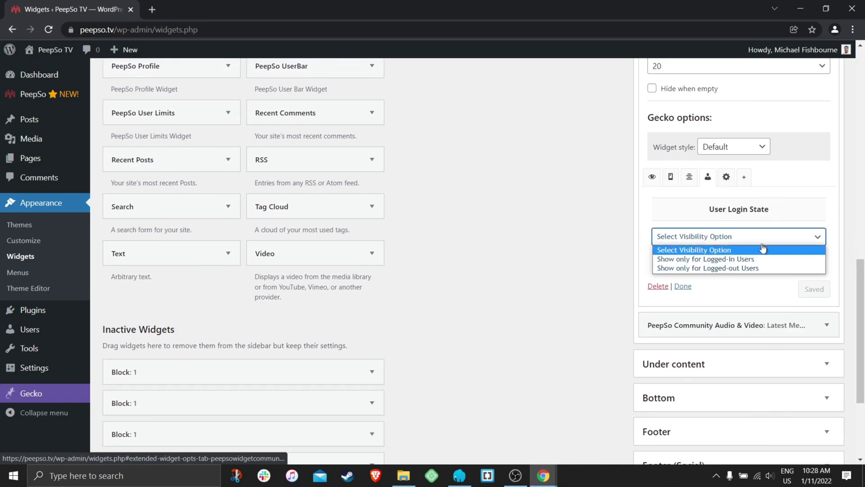
{"action": "left_click", "coordinate": [693, 259]}
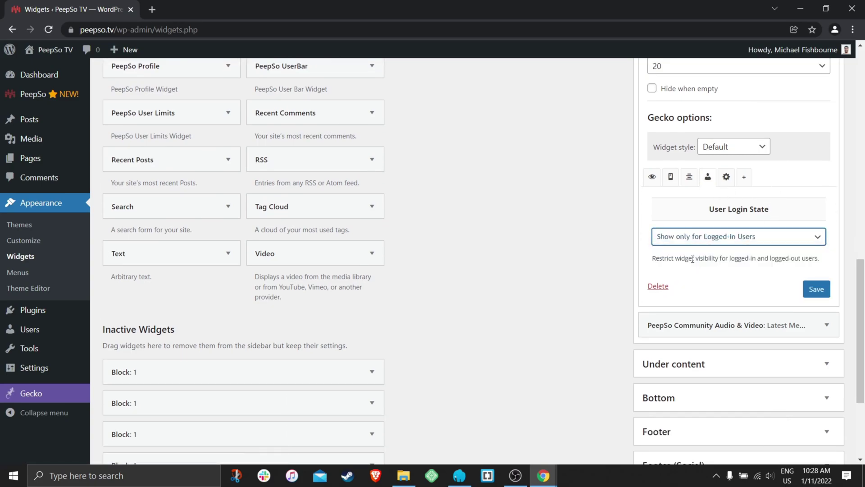
{"action": "left_click", "coordinate": [814, 289]}
Set the Latest Media widget to 'Show only for Logged-in Users' and save it.
{"action": "scroll", "coordinate": [752, 275], "scroll_direction": "down", "scroll_amount": 1}
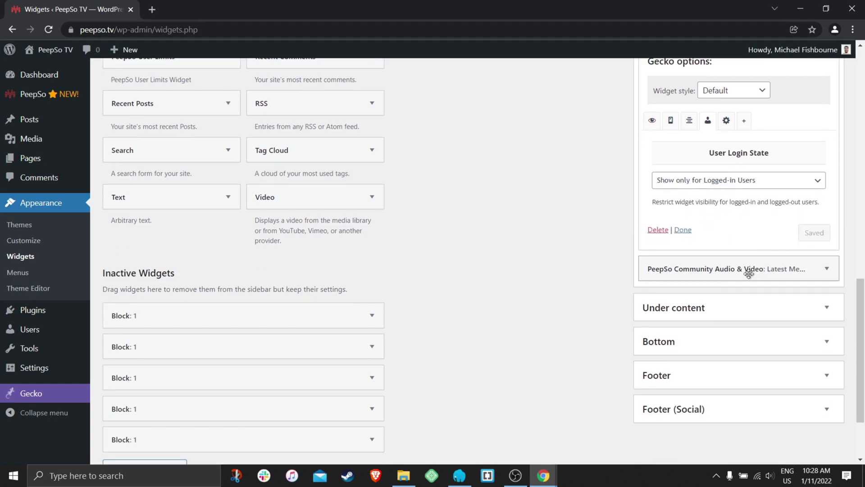
{"action": "left_click", "coordinate": [768, 271]}
{"action": "scroll", "coordinate": [769, 273], "scroll_direction": "down", "scroll_amount": 4}
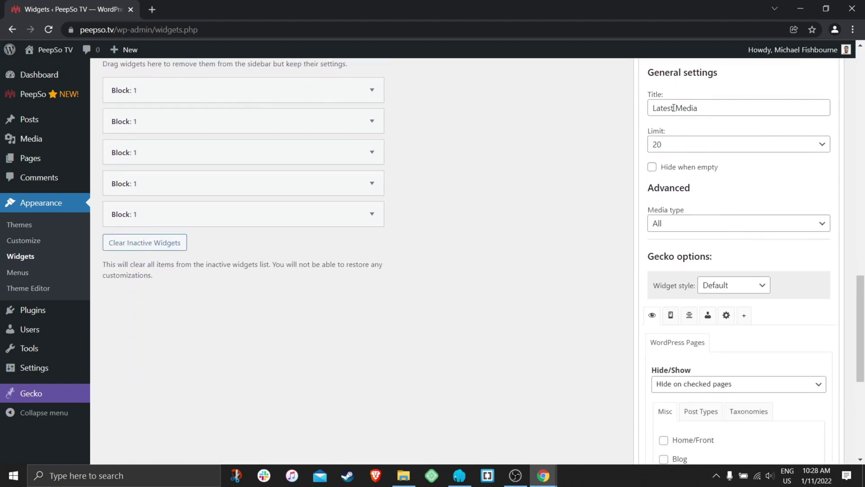
{"action": "scroll", "coordinate": [766, 255], "scroll_direction": "down", "scroll_amount": 1}
{"action": "left_click", "coordinate": [708, 256]}
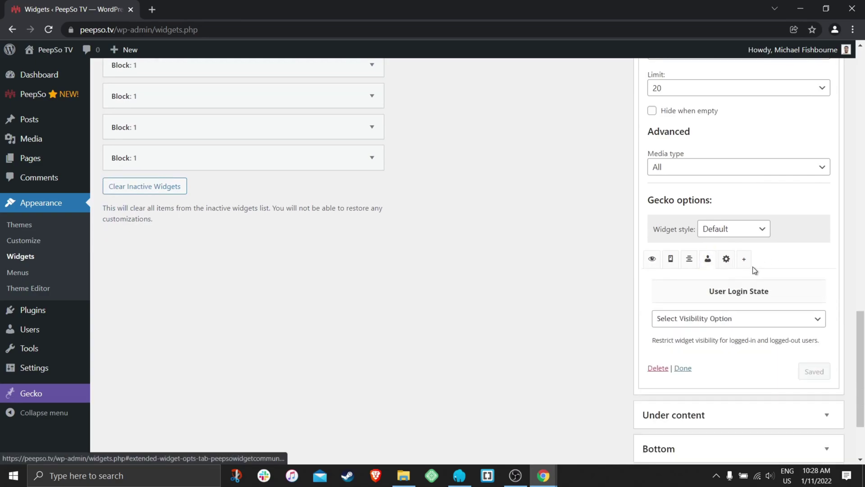
{"action": "scroll", "coordinate": [754, 267], "scroll_direction": "down", "scroll_amount": 1}
{"action": "left_click", "coordinate": [723, 263]}
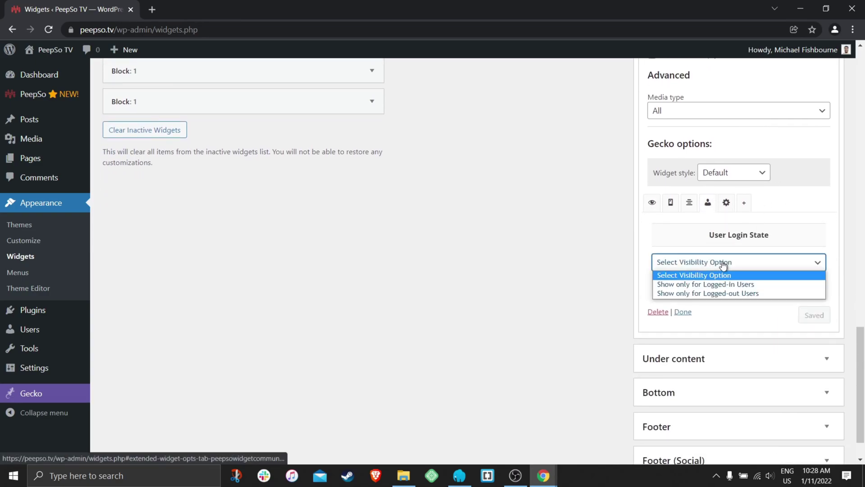
{"action": "left_click", "coordinate": [687, 285]}
{"action": "left_click", "coordinate": [814, 317]}
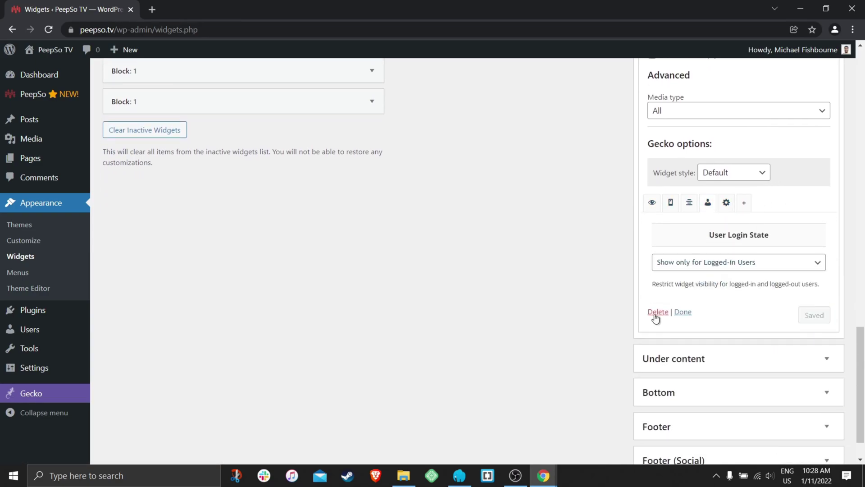
Reload the guest Privacy Policy page and confirm the Latest Photos and Latest Media sidebar is gone.
{"action": "mouse_move", "coordinate": [543, 475]}
{"action": "left_click", "coordinate": [569, 442]}
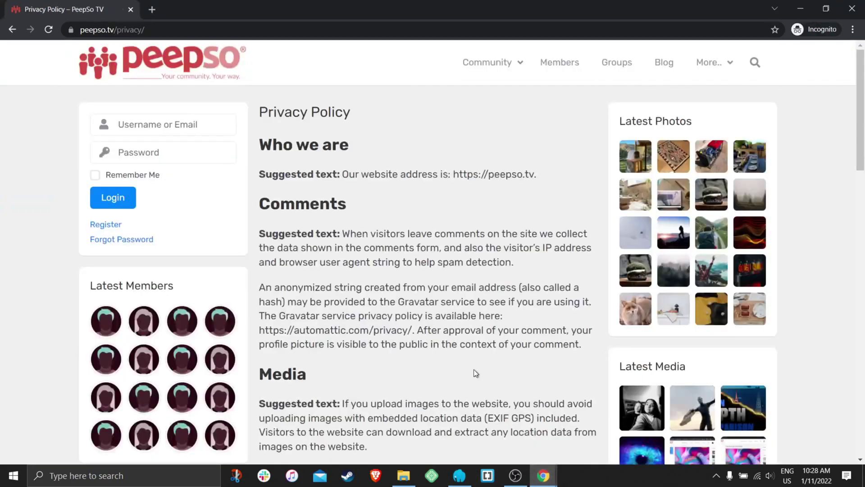
{"action": "left_click", "coordinate": [50, 29]}
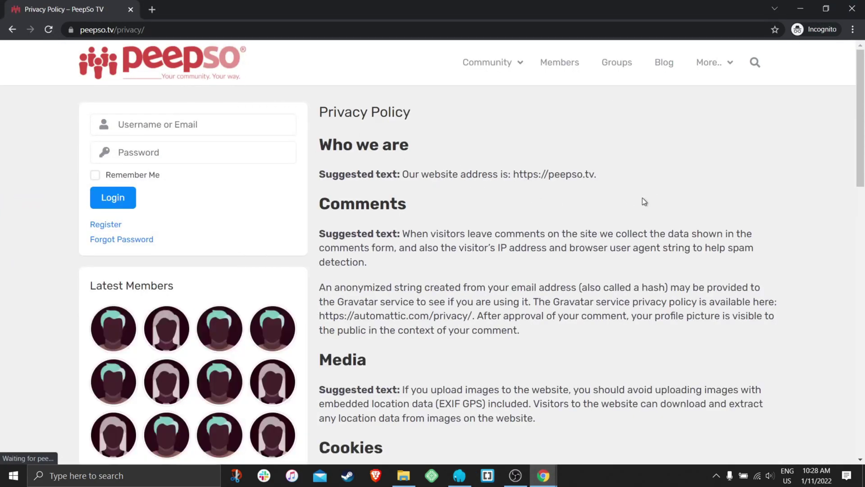
{"action": "scroll", "coordinate": [616, 241], "scroll_direction": "down", "scroll_amount": 10}
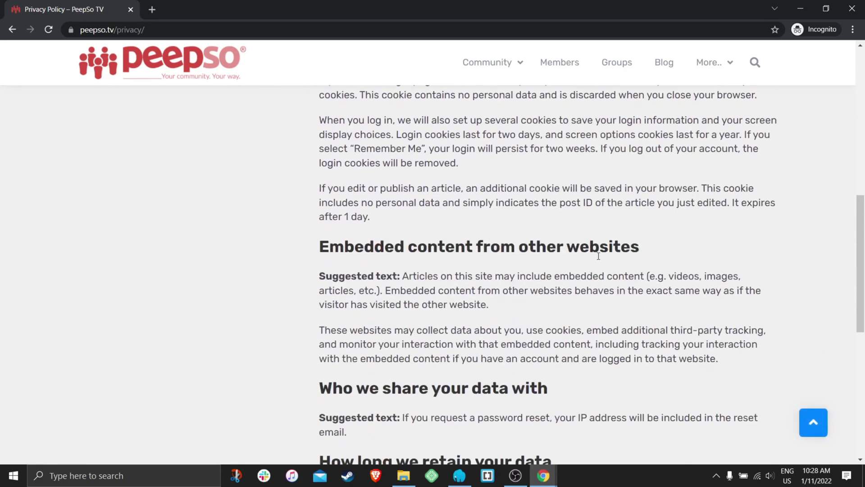
{"action": "scroll", "coordinate": [593, 259], "scroll_direction": "up", "scroll_amount": 10}
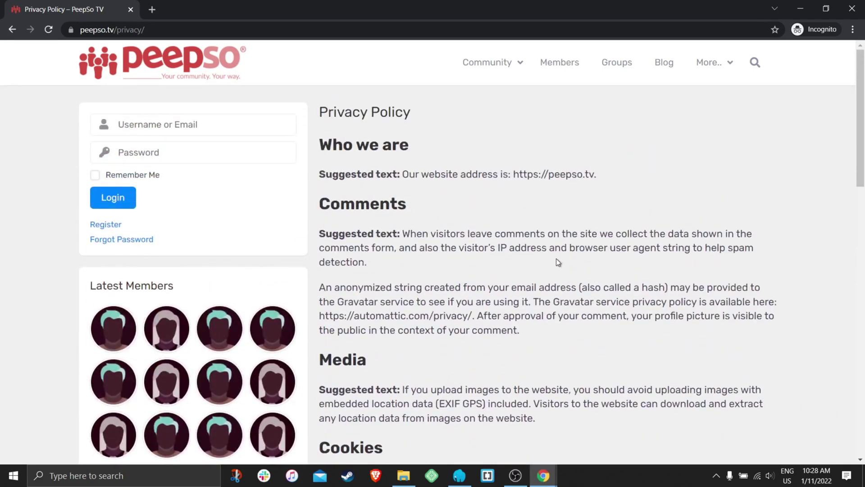
{"action": "scroll", "coordinate": [548, 254], "scroll_direction": "down", "scroll_amount": 15}
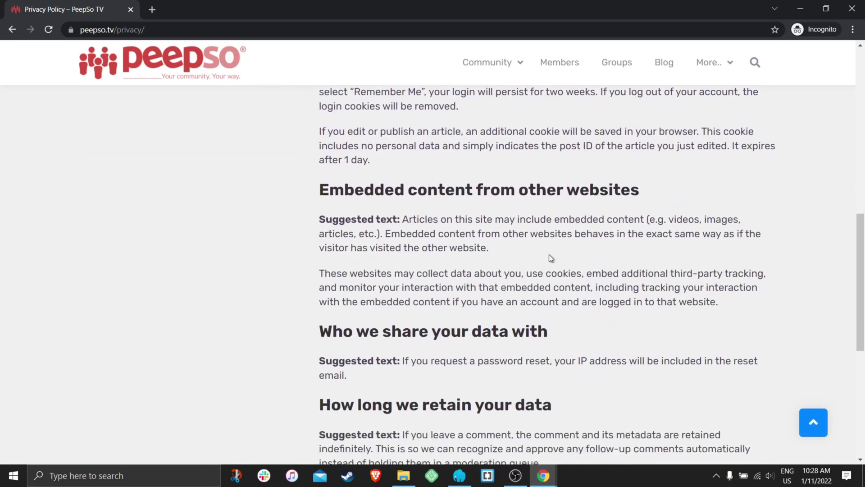
{"action": "scroll", "coordinate": [549, 254], "scroll_direction": "up", "scroll_amount": 15}
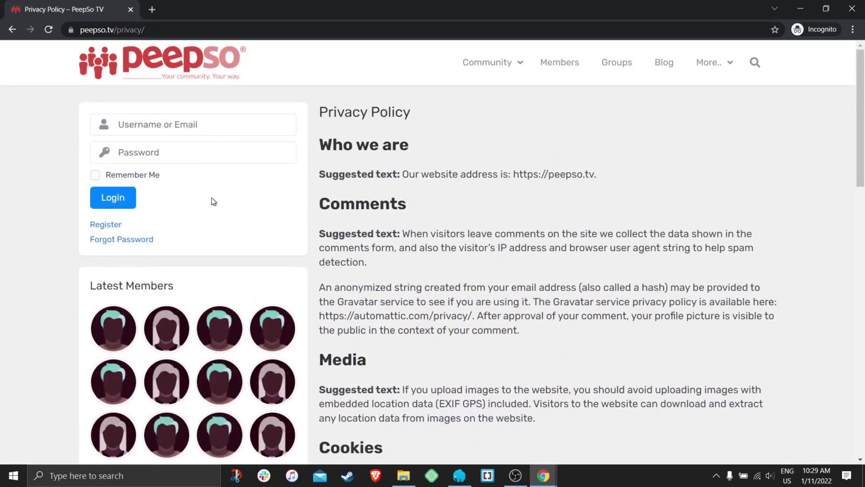
{"action": "scroll", "coordinate": [256, 218], "scroll_direction": "down", "scroll_amount": 2}
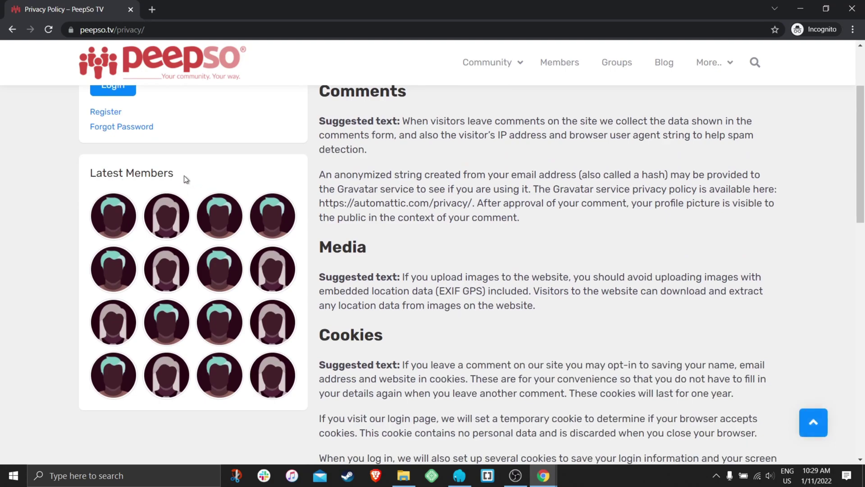
{"action": "left_click_drag", "start_coordinate": [96, 173], "coordinate": [290, 185]}
{"action": "scroll", "coordinate": [454, 247], "scroll_direction": "up", "scroll_amount": 2}
{"action": "scroll", "coordinate": [454, 247], "scroll_direction": "up", "scroll_amount": 1}
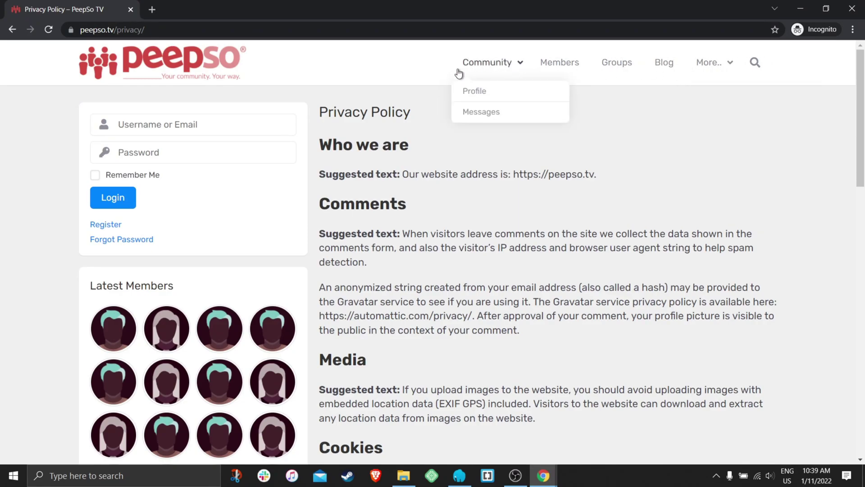
{"action": "mouse_move", "coordinate": [471, 63]}
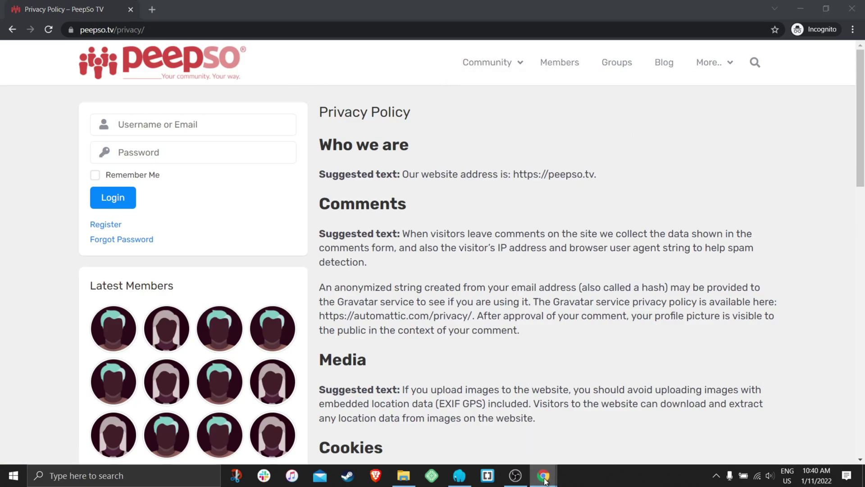
Search plugins for 'if menu', then install and activate If Menu – Visibility control for Menu Items.
{"action": "mouse_move", "coordinate": [543, 475]}
{"action": "left_click", "coordinate": [499, 411]}
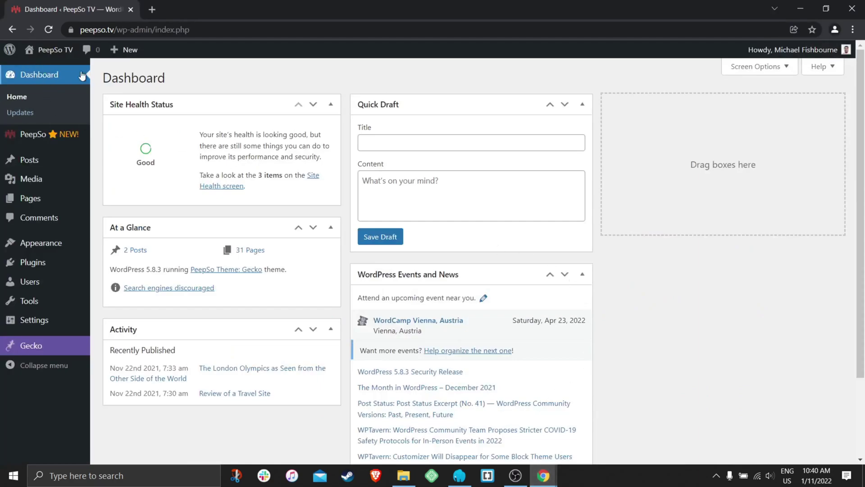
{"action": "mouse_move", "coordinate": [27, 265]}
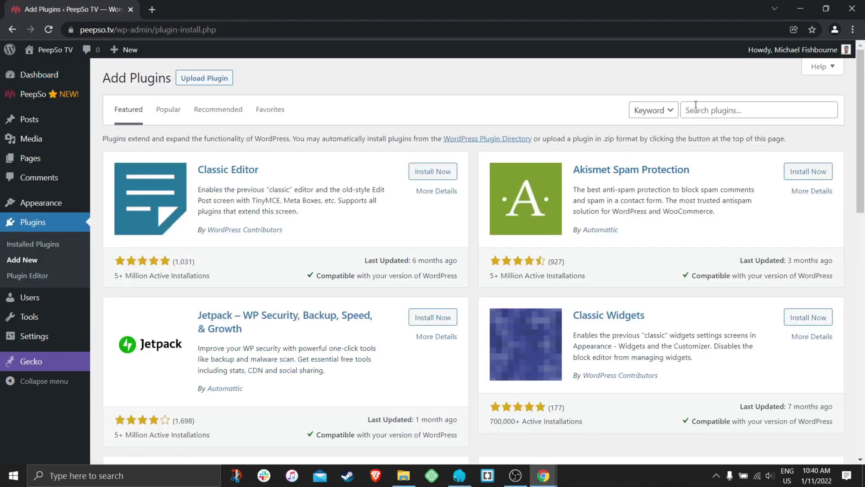
{"action": "left_click", "coordinate": [693, 110]}
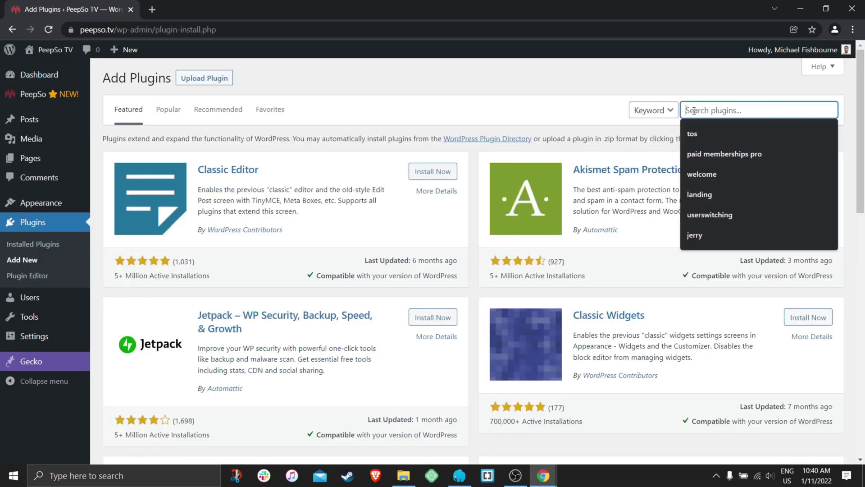
{"action": "type", "text": "if menu"}
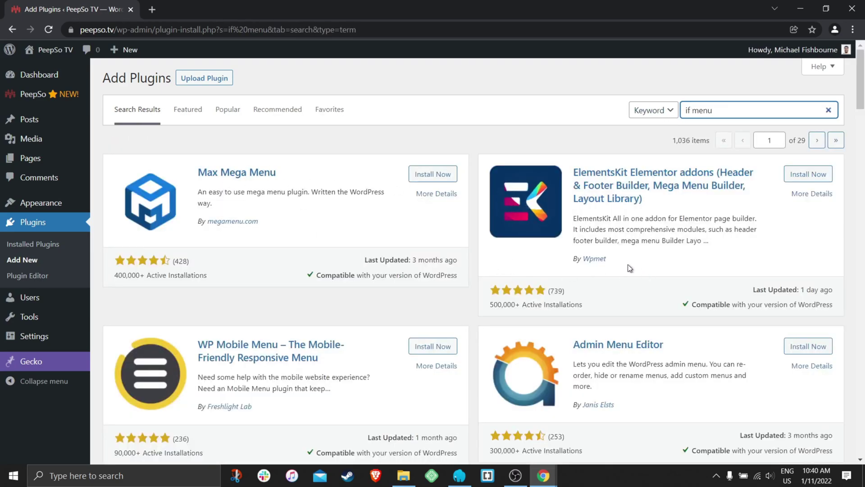
{"action": "scroll", "coordinate": [607, 256], "scroll_direction": "down", "scroll_amount": 3}
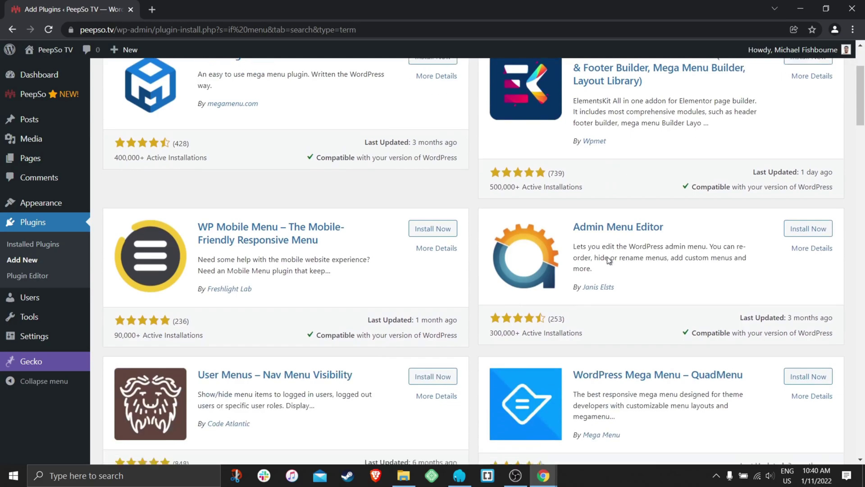
{"action": "scroll", "coordinate": [607, 256], "scroll_direction": "down", "scroll_amount": 10}
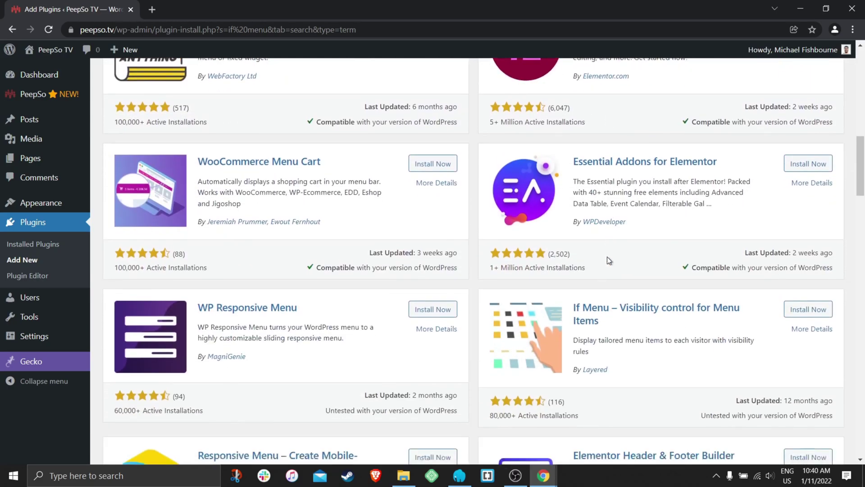
{"action": "scroll", "coordinate": [607, 256], "scroll_direction": "down", "scroll_amount": 3}
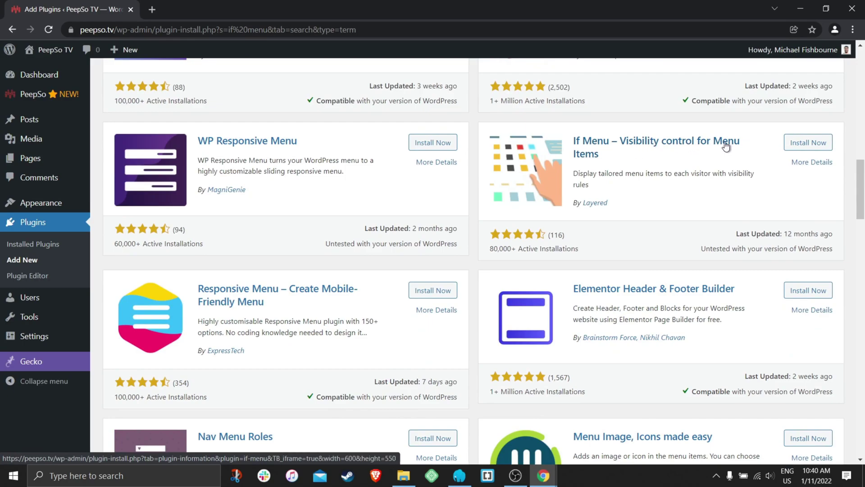
{"action": "left_click", "coordinate": [785, 143]}
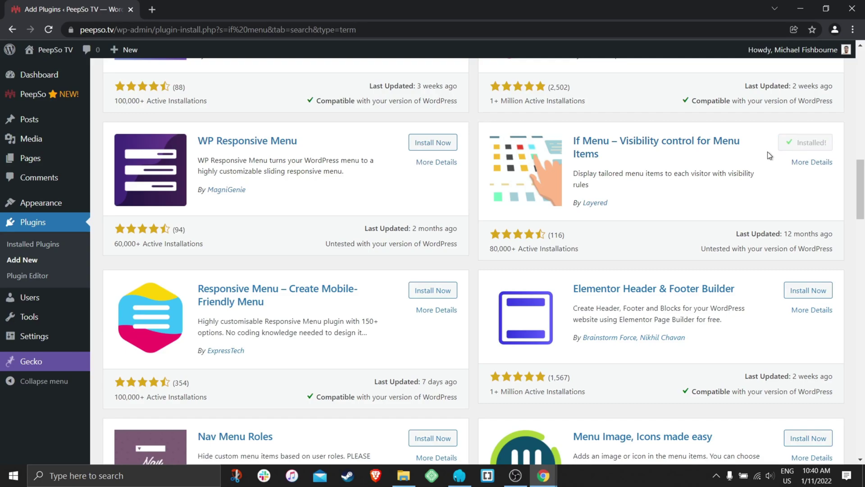
{"action": "left_click", "coordinate": [831, 148]}
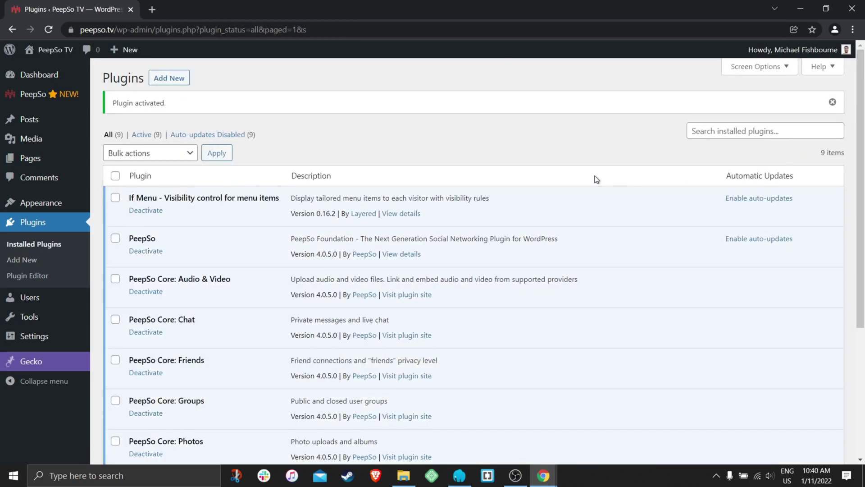
Give the Members menu item a visibility rule 'Show if Is logged in' and save the Main Menu.
{"action": "mouse_move", "coordinate": [39, 204]}
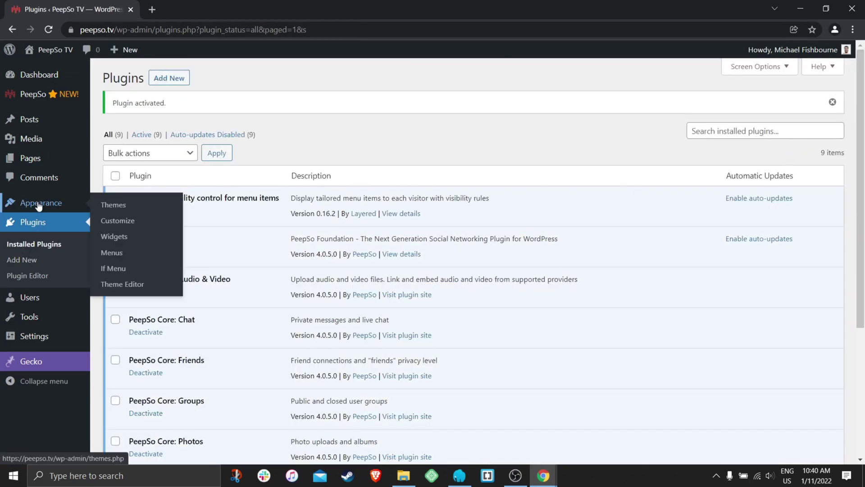
{"action": "left_click", "coordinate": [113, 252]}
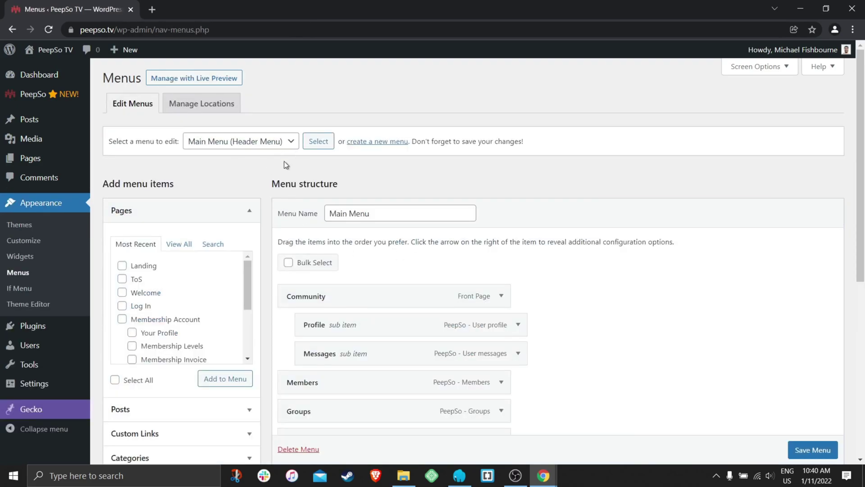
{"action": "scroll", "coordinate": [425, 158], "scroll_direction": "down", "scroll_amount": 3}
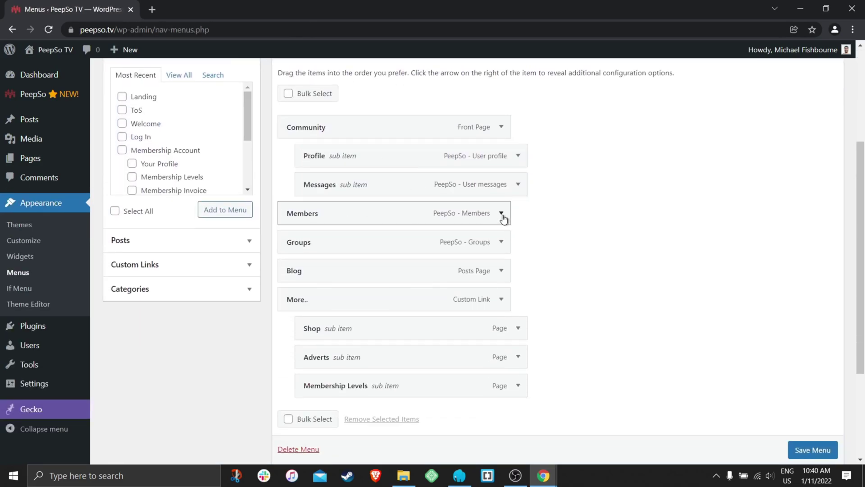
{"action": "left_click", "coordinate": [502, 213]}
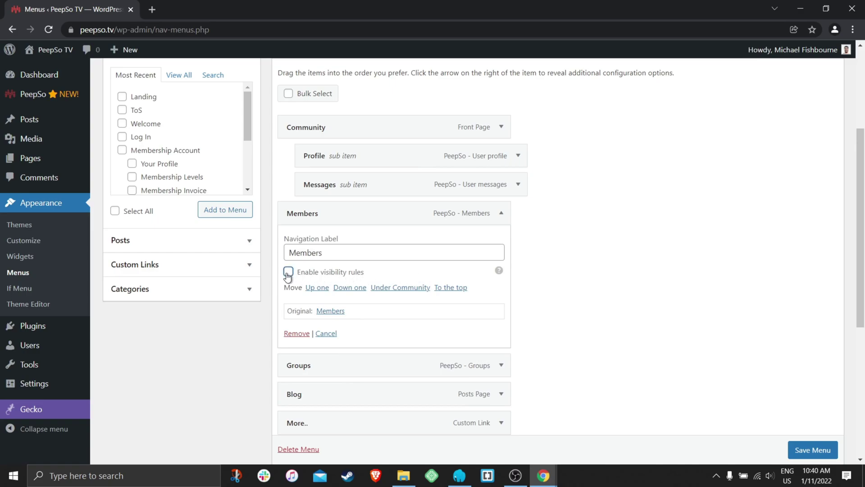
{"action": "left_click", "coordinate": [288, 272]}
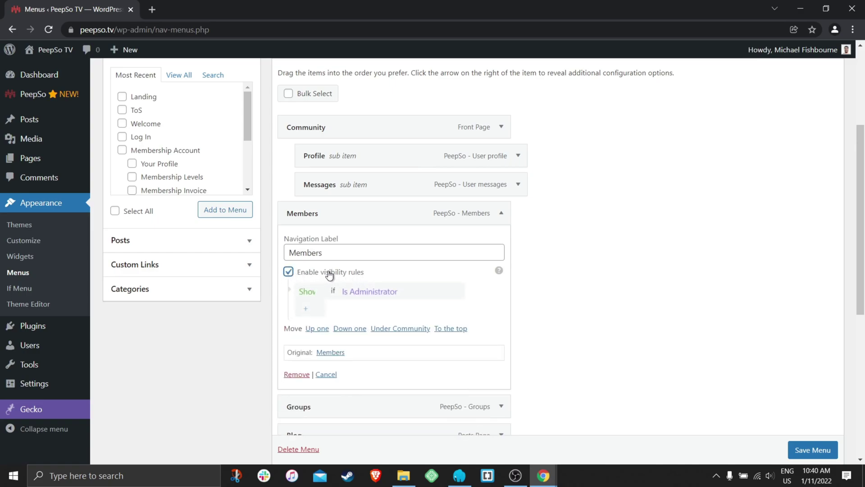
{"action": "left_click", "coordinate": [311, 295]}
{"action": "left_click", "coordinate": [356, 292]}
{"action": "scroll", "coordinate": [367, 153], "scroll_direction": "down", "scroll_amount": 1}
{"action": "left_click", "coordinate": [367, 144]}
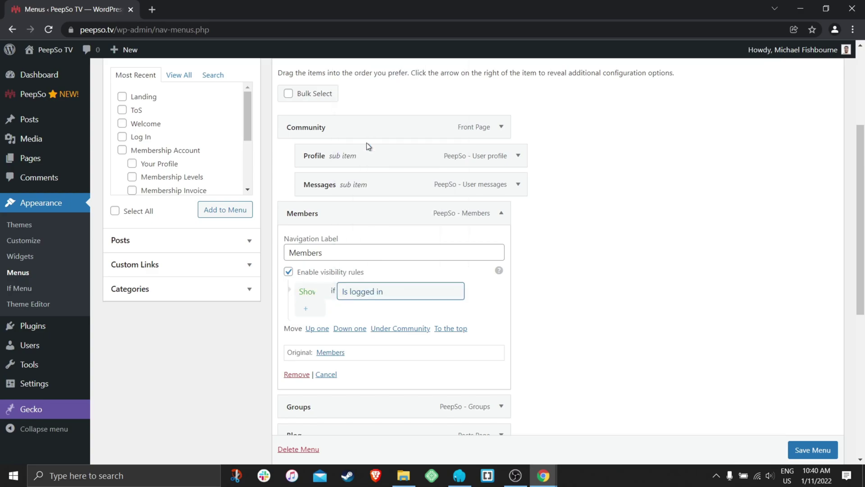
{"action": "left_click", "coordinate": [807, 449]}
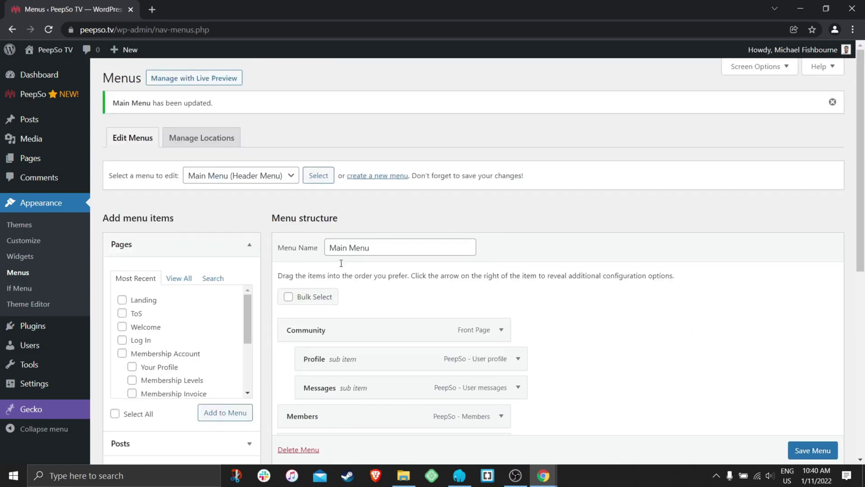
{"action": "mouse_move", "coordinate": [543, 475]}
{"action": "left_click", "coordinate": [573, 427]}
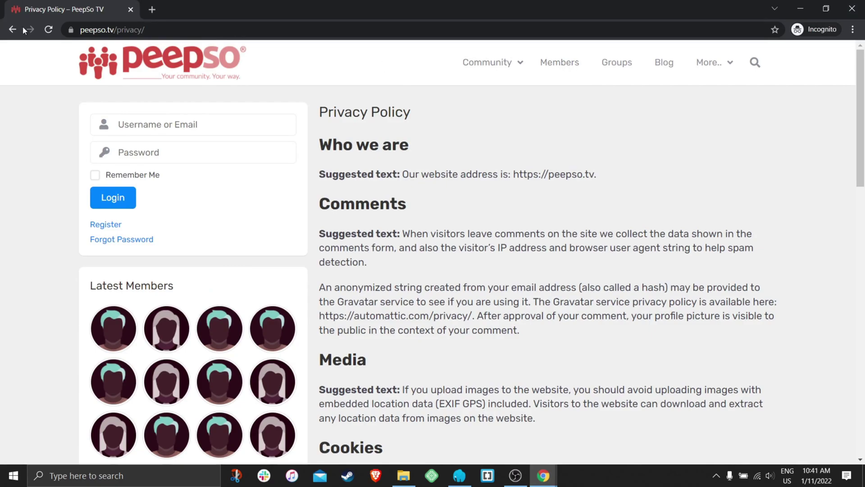
Reload the guest Privacy Policy page so the header shows only Community, Groups, Blog and More.
{"action": "left_click", "coordinate": [48, 30]}
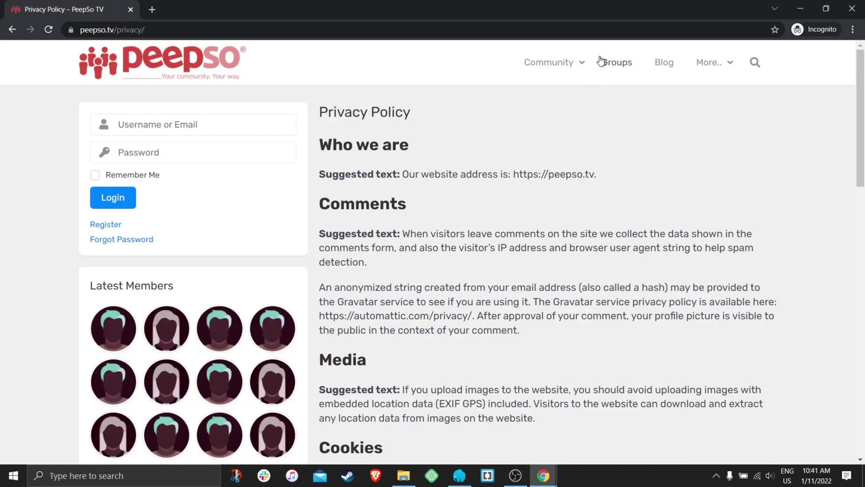
Give the Groups menu item a visibility rule 'Show if Is logged in' and save the Main Menu.
{"action": "mouse_move", "coordinate": [546, 479]}
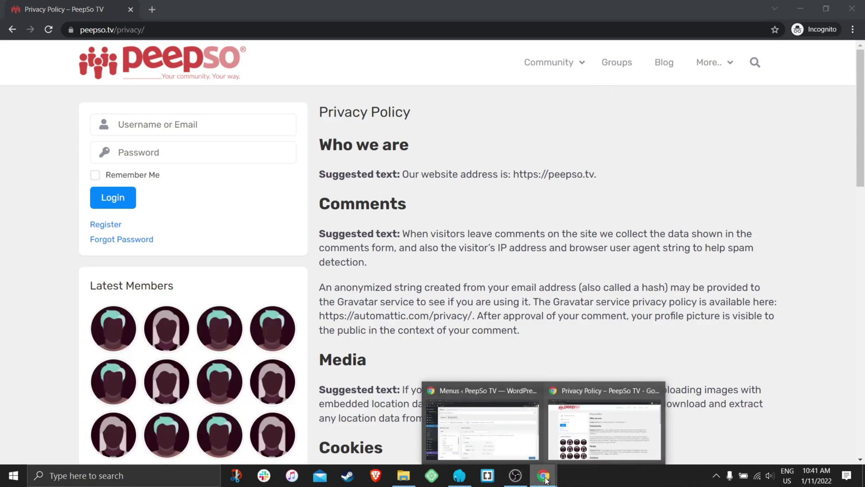
{"action": "left_click", "coordinate": [534, 424]}
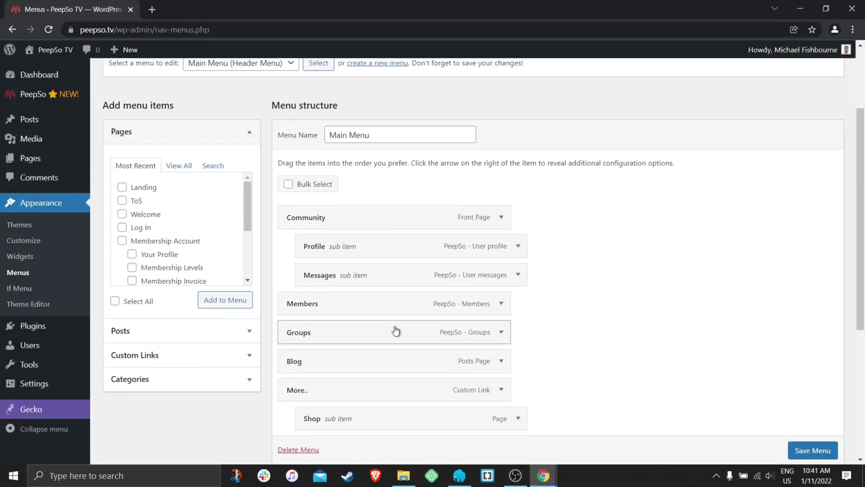
{"action": "left_click", "coordinate": [502, 331]}
{"action": "scroll", "coordinate": [615, 337], "scroll_direction": "down", "scroll_amount": 1}
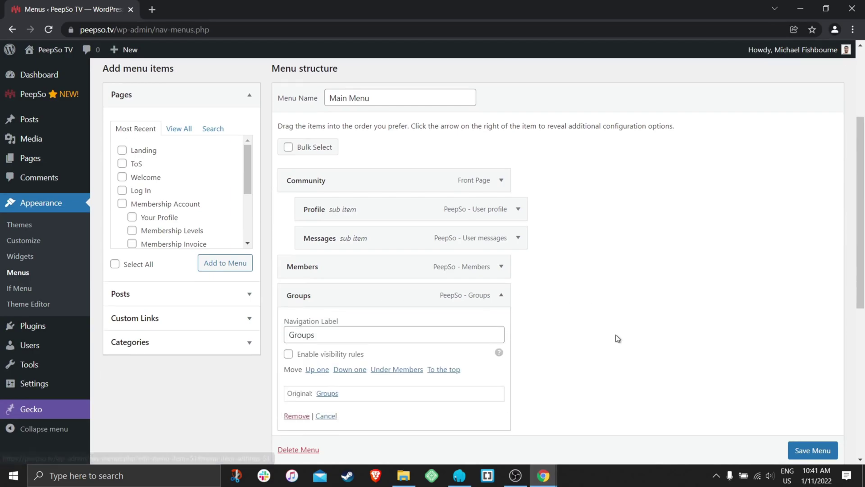
{"action": "scroll", "coordinate": [615, 337], "scroll_direction": "down", "scroll_amount": 1}
{"action": "left_click", "coordinate": [289, 278]}
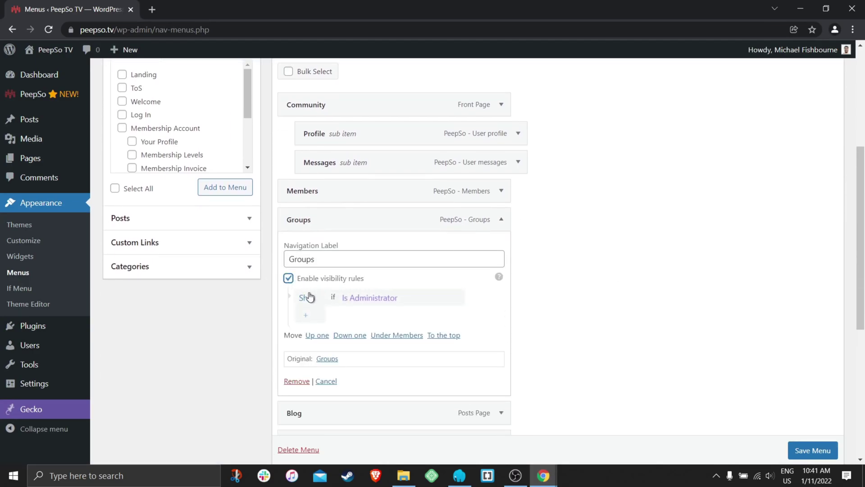
{"action": "left_click", "coordinate": [309, 298]}
{"action": "left_click", "coordinate": [309, 311]}
{"action": "left_click", "coordinate": [367, 301]}
{"action": "scroll", "coordinate": [374, 225], "scroll_direction": "down", "scroll_amount": 1}
{"action": "left_click", "coordinate": [374, 150]}
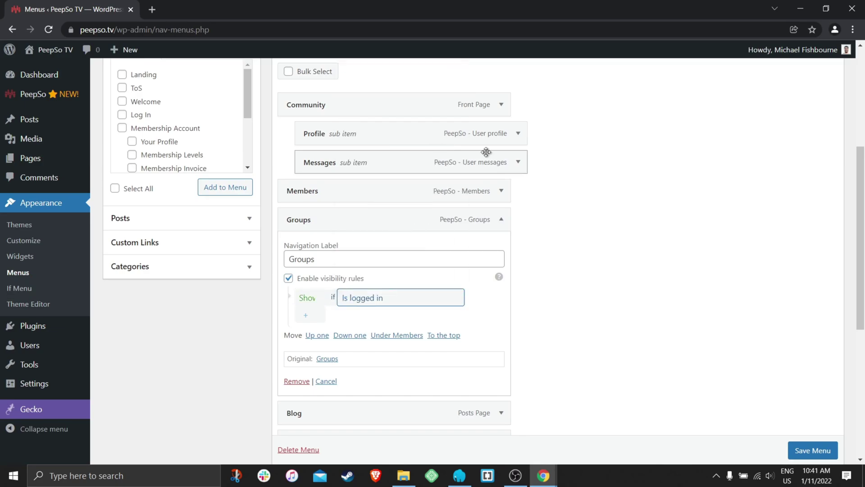
{"action": "scroll", "coordinate": [766, 409], "scroll_direction": "down", "scroll_amount": 1}
{"action": "left_click", "coordinate": [813, 450]}
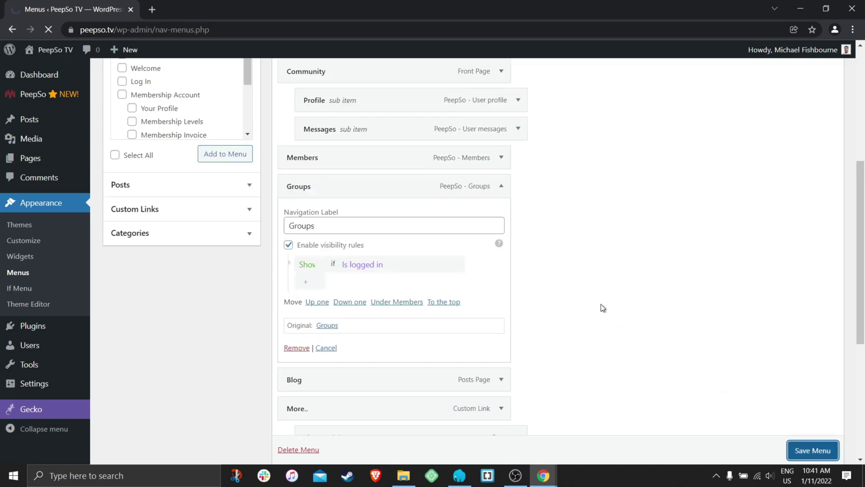
Give the Blog menu item the same 'Show if Is logged in' rule and save the menu again.
{"action": "scroll", "coordinate": [542, 271], "scroll_direction": "down", "scroll_amount": 4}
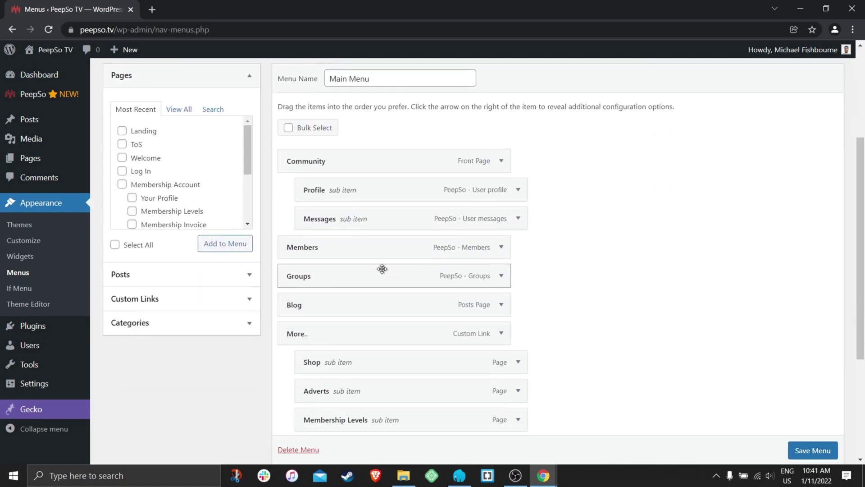
{"action": "left_click", "coordinate": [500, 305]}
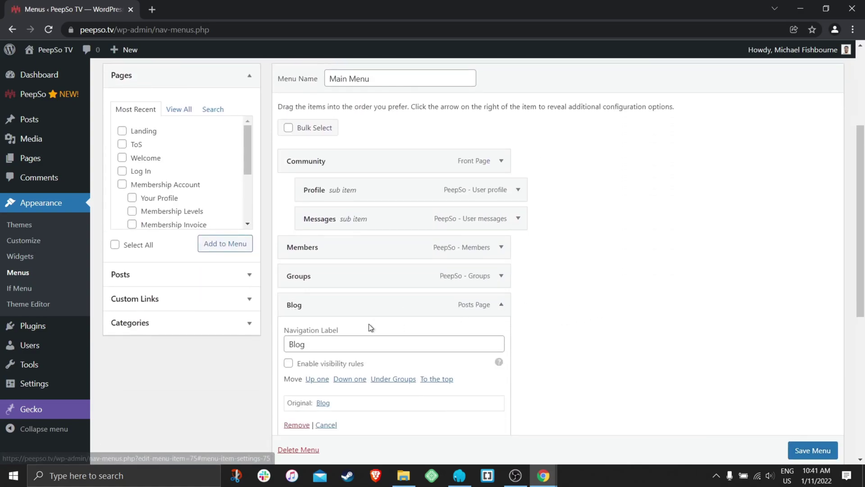
{"action": "left_click", "coordinate": [287, 362]}
{"action": "scroll", "coordinate": [518, 334], "scroll_direction": "down", "scroll_amount": 3}
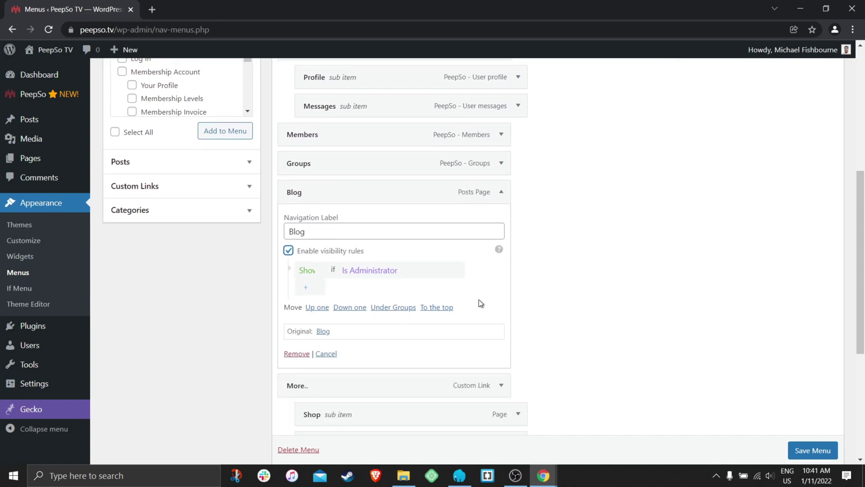
{"action": "left_click", "coordinate": [367, 270]}
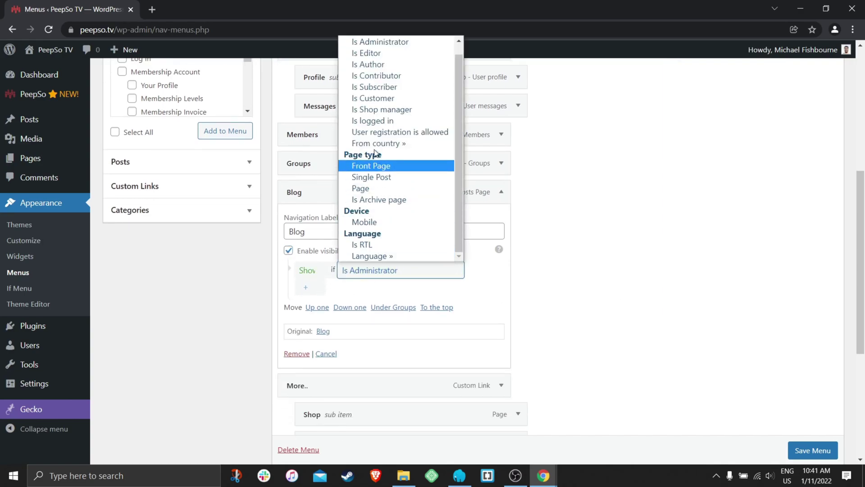
{"action": "left_click", "coordinate": [373, 120]}
{"action": "scroll", "coordinate": [735, 393], "scroll_direction": "down", "scroll_amount": 1}
{"action": "left_click", "coordinate": [805, 451]}
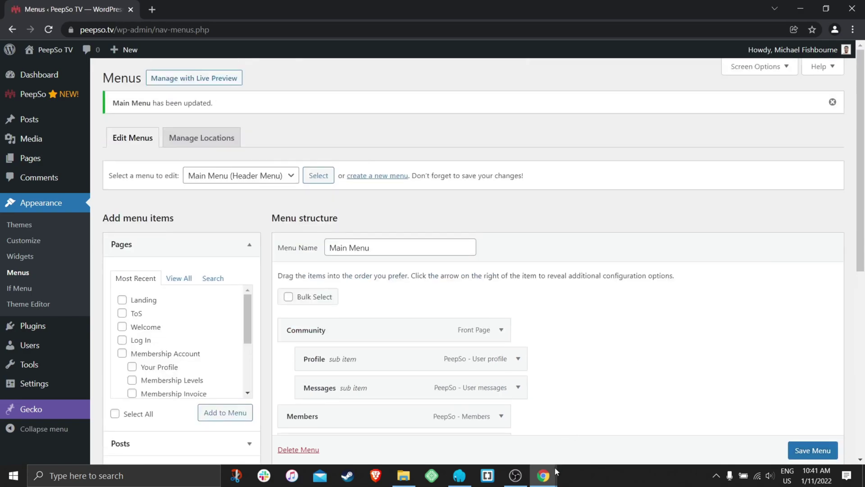
{"action": "mouse_move", "coordinate": [555, 473]}
{"action": "left_click", "coordinate": [595, 428]}
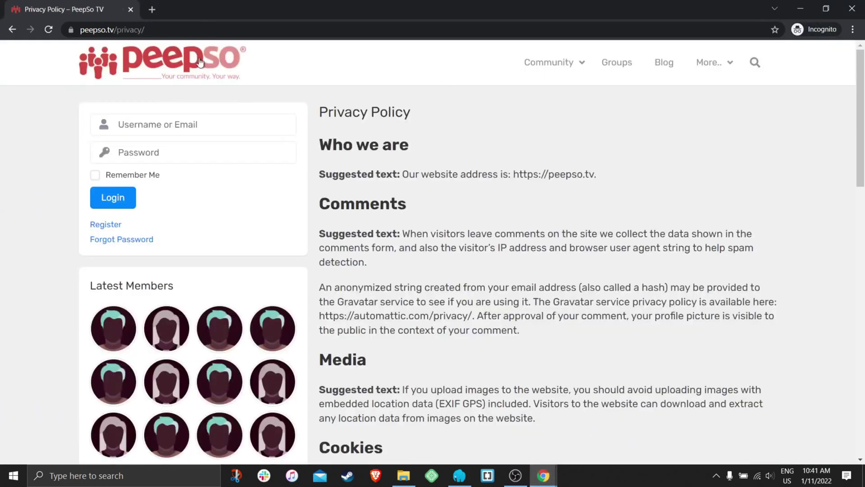
Reload the guest Privacy Policy page so its header shows only Community and More.
{"action": "left_click", "coordinate": [48, 29]}
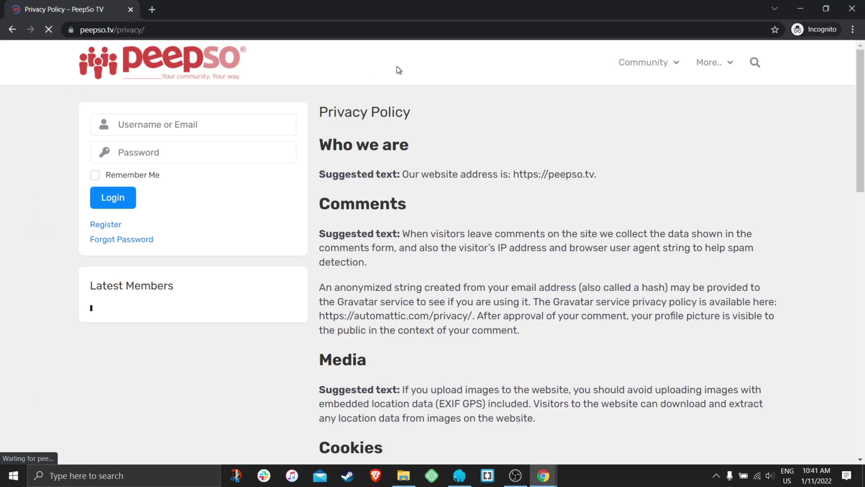